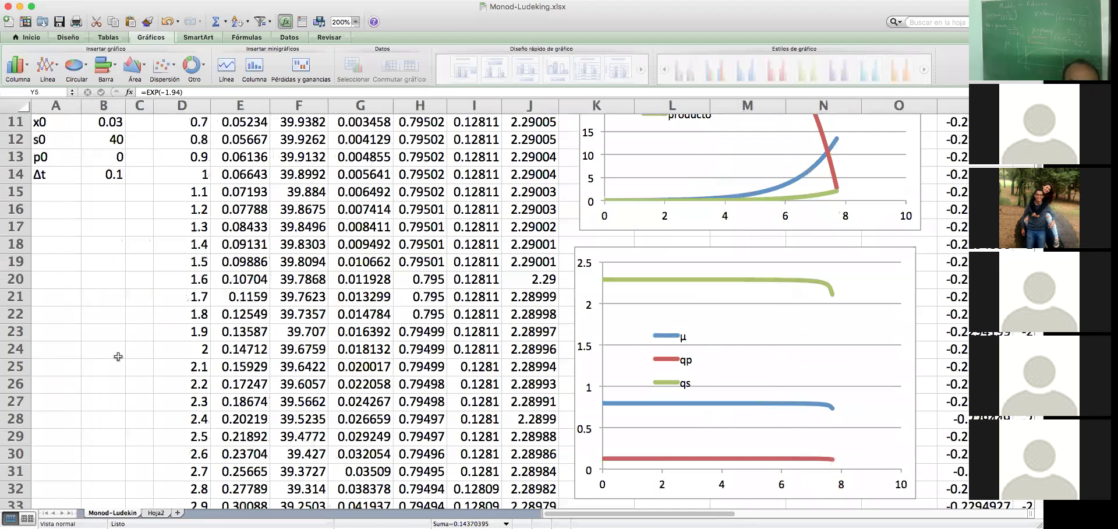
# - Copy the μmax and Ks labels and values from A2:B3 of Monod-Ludekin to cell A2 of Hoja2
pyautogui.click(84, 145)
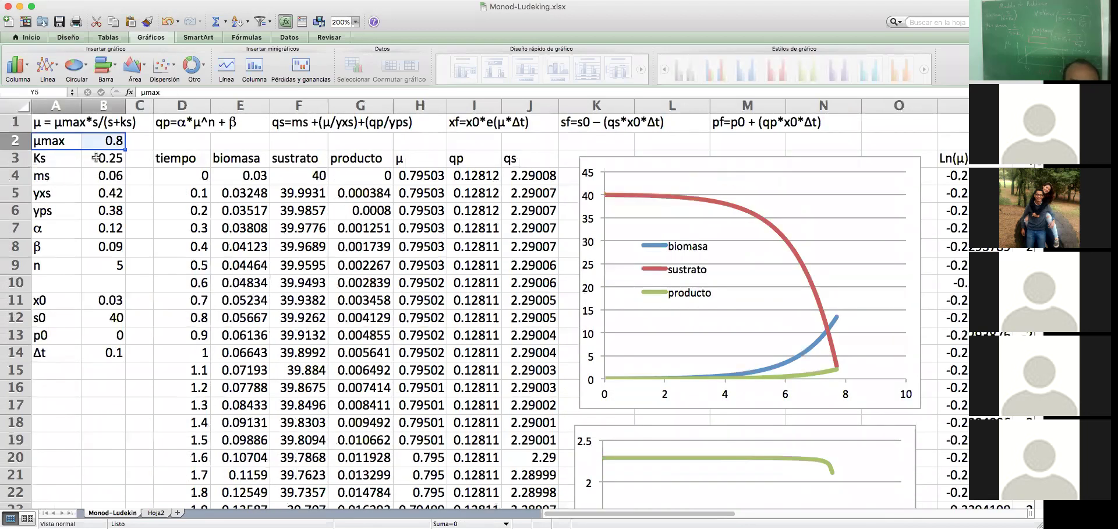
pyautogui.keyDown('shift'); pyautogui.click(96, 158); pyautogui.keyUp('shift')
pyautogui.press('super+c')
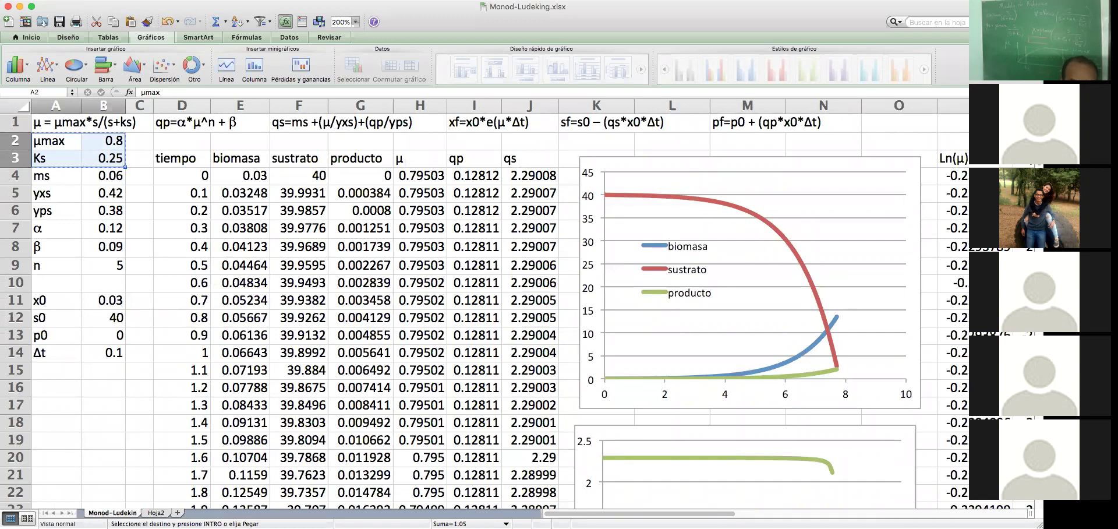
pyautogui.click(158, 512)
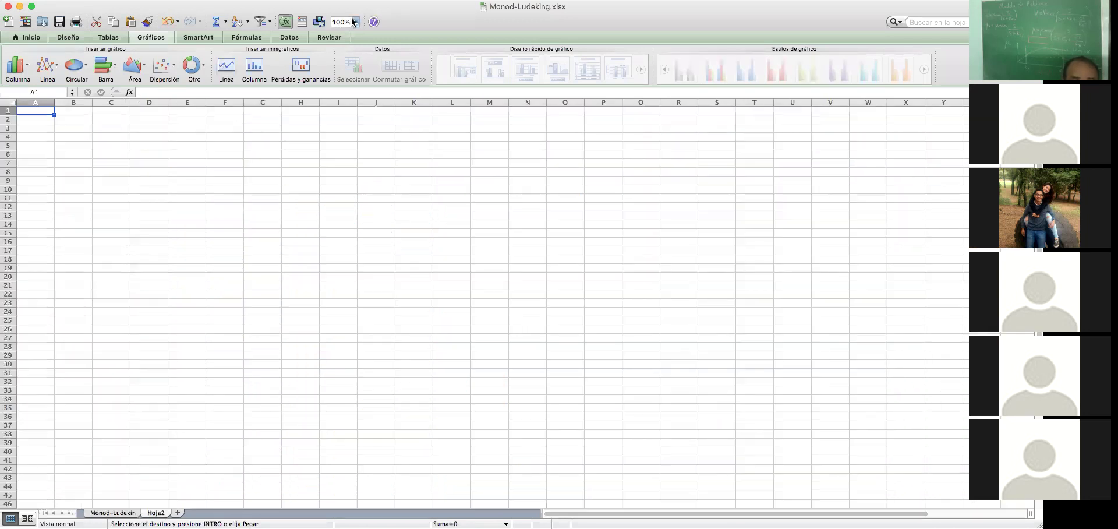
pyautogui.click(34, 121)
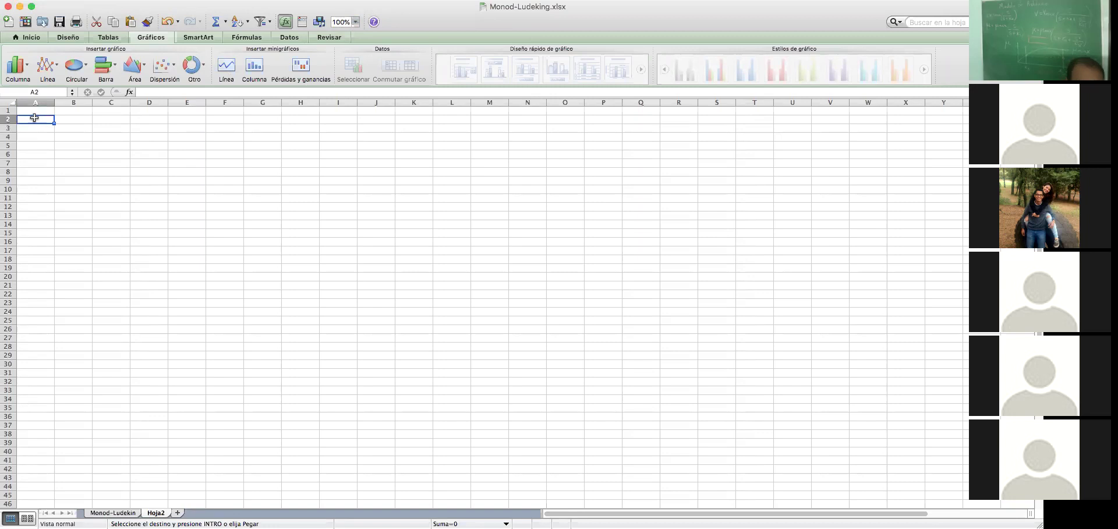
pyautogui.press('super+v')
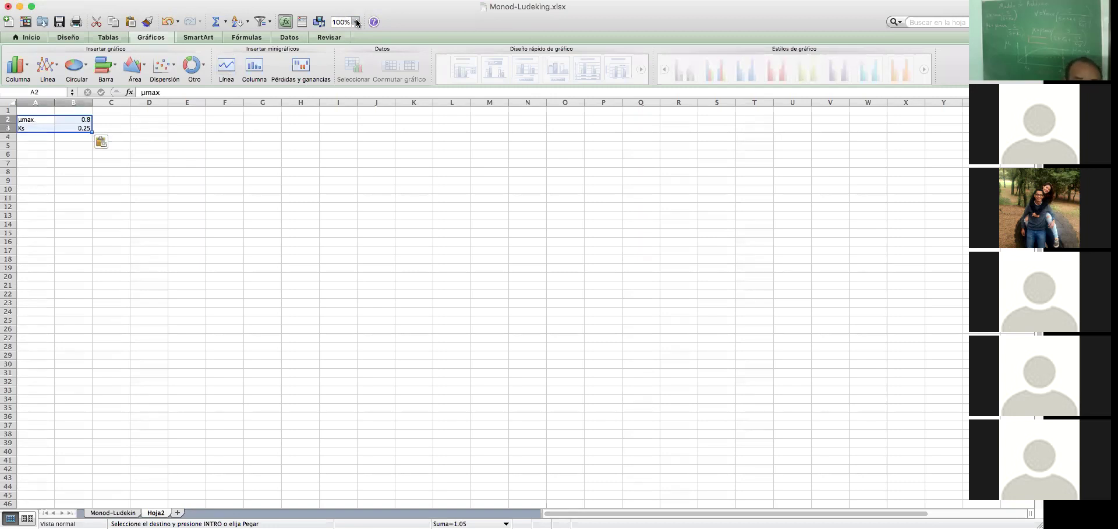
# - Set the Hoja2 zoom to 200% and narrow columns A and B to fit the parameters
pyautogui.click(357, 24)
pyautogui.click(357, 36)
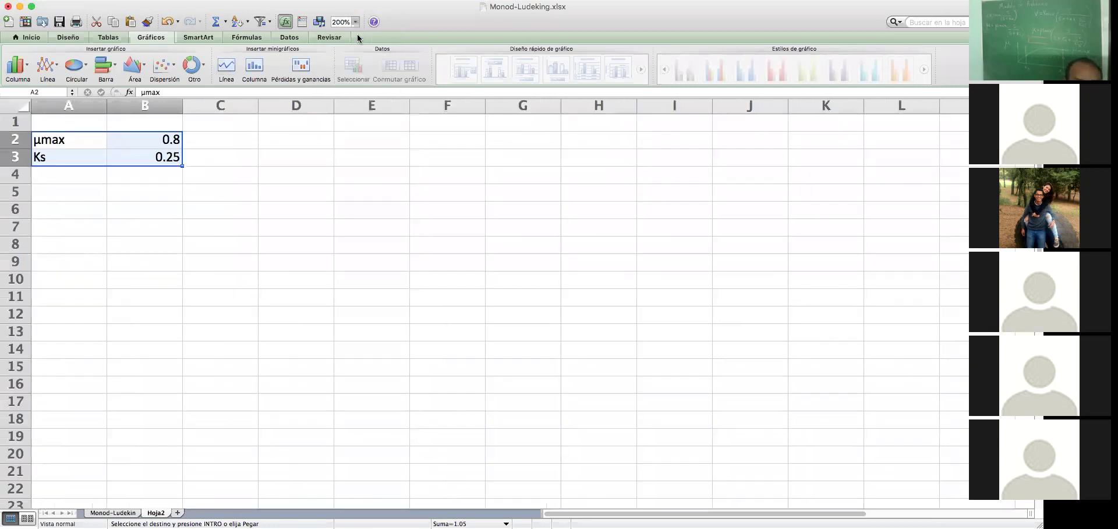
pyautogui.click(175, 229)
pyautogui.moveTo(107, 106); pyautogui.dragTo(82, 106)
pyautogui.moveTo(156, 105); pyautogui.dragTo(130, 117)
# - Add the parameter Ksi with a value of 120 in row 4, below Ks
pyautogui.click(63, 179)
pyautogui.write('Ksi')
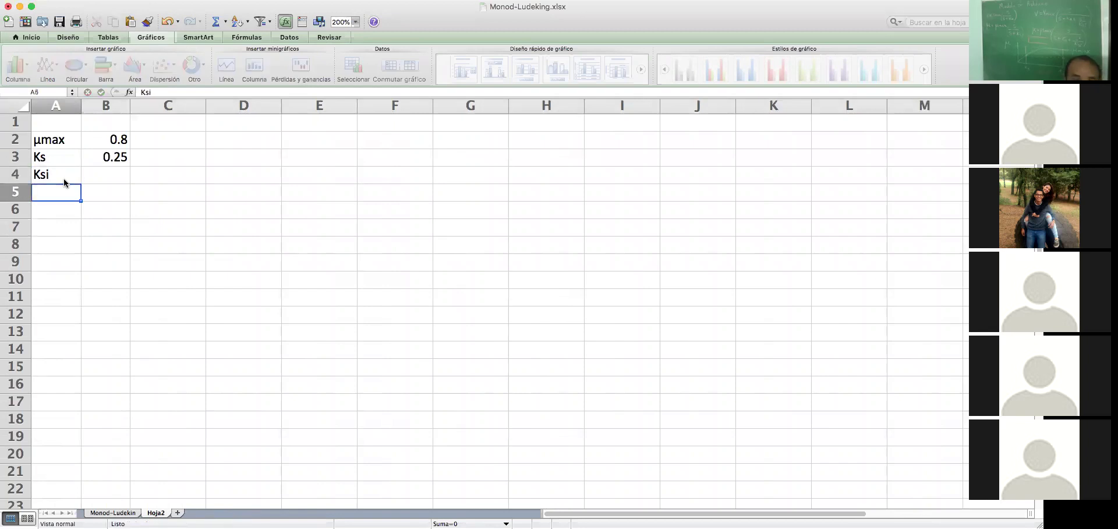
pyautogui.press('Tab')
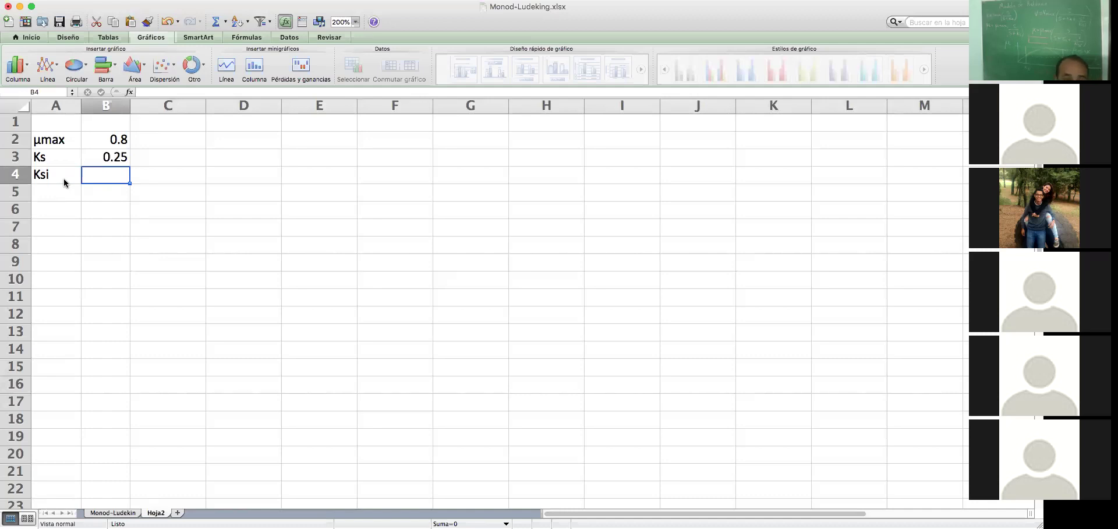
pyautogui.write('120')
pyautogui.press('Return')
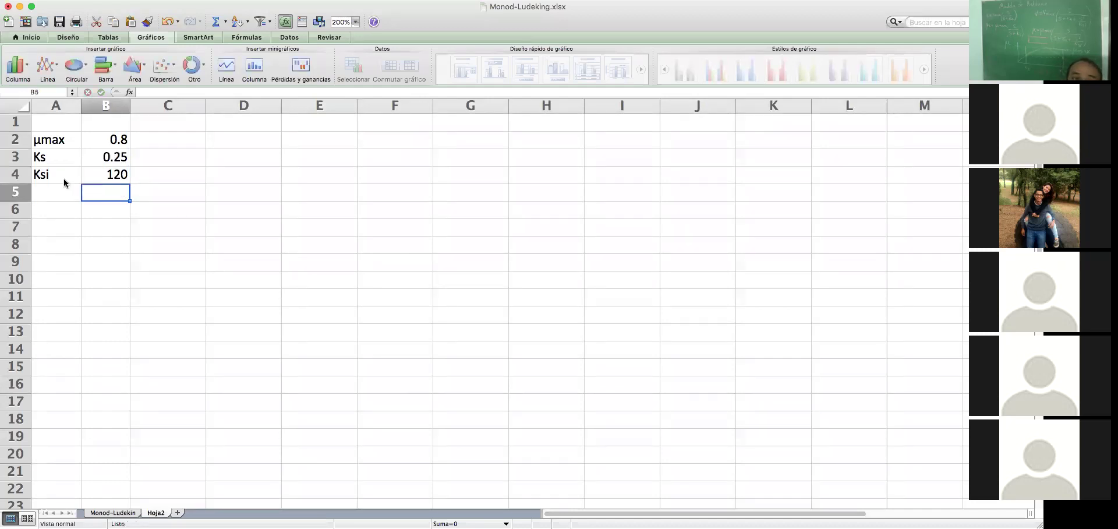
# - Enter the parameter units in C2:C4: hr-1 for μmax and g/L for both Ks and Ksi
pyautogui.click(145, 142)
pyautogui.write('hr')
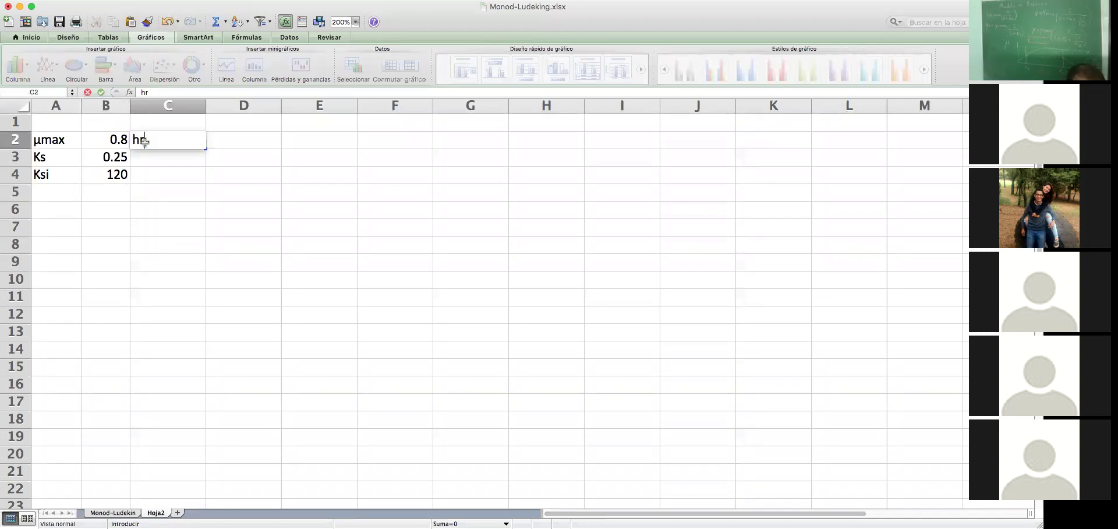
pyautogui.write('-1')
pyautogui.press('Return')
pyautogui.write('g')
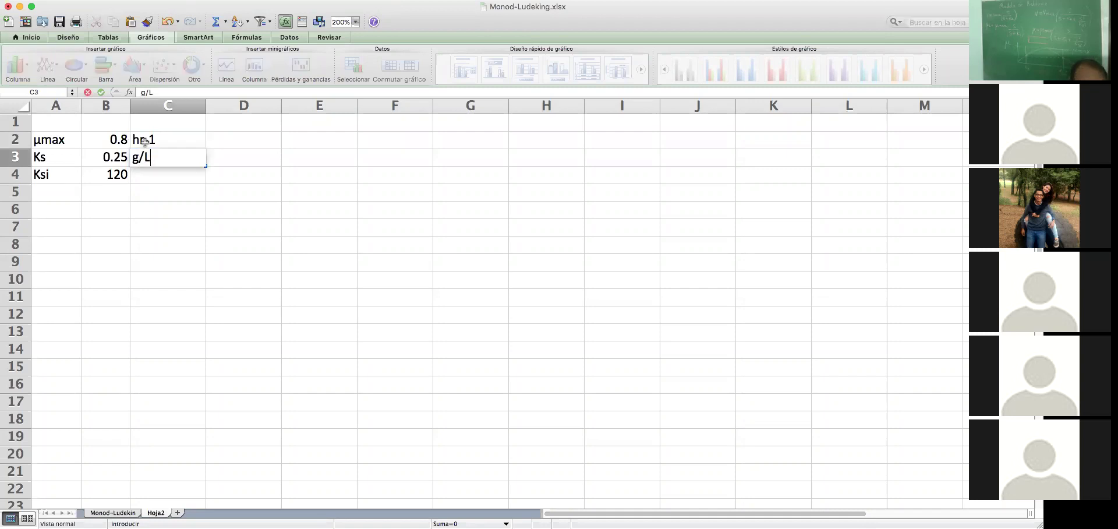
pyautogui.write('/L')
pyautogui.press('Return')
pyautogui.write('g/K')
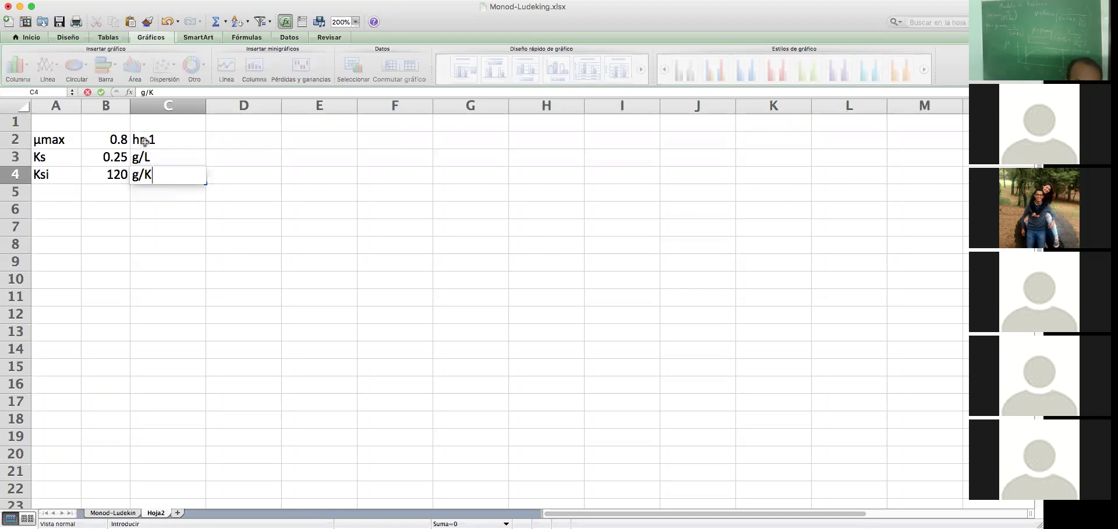
pyautogui.press('BackSpace')
pyautogui.write('L')
pyautogui.press('Return')
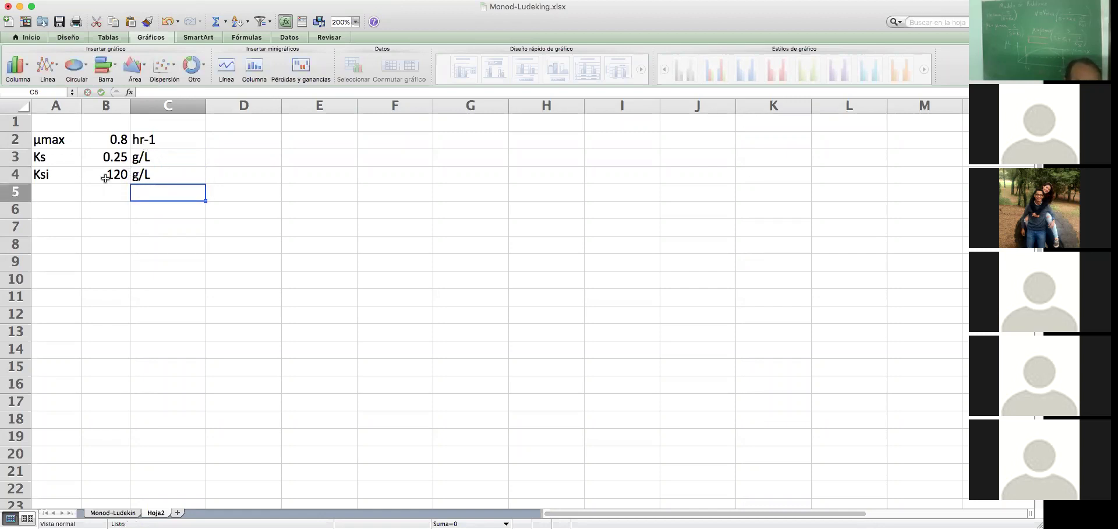
# - Narrow column C to fit the units and select cell E2
pyautogui.moveTo(206, 110); pyautogui.dragTo(174, 113)
pyautogui.click(243, 153)
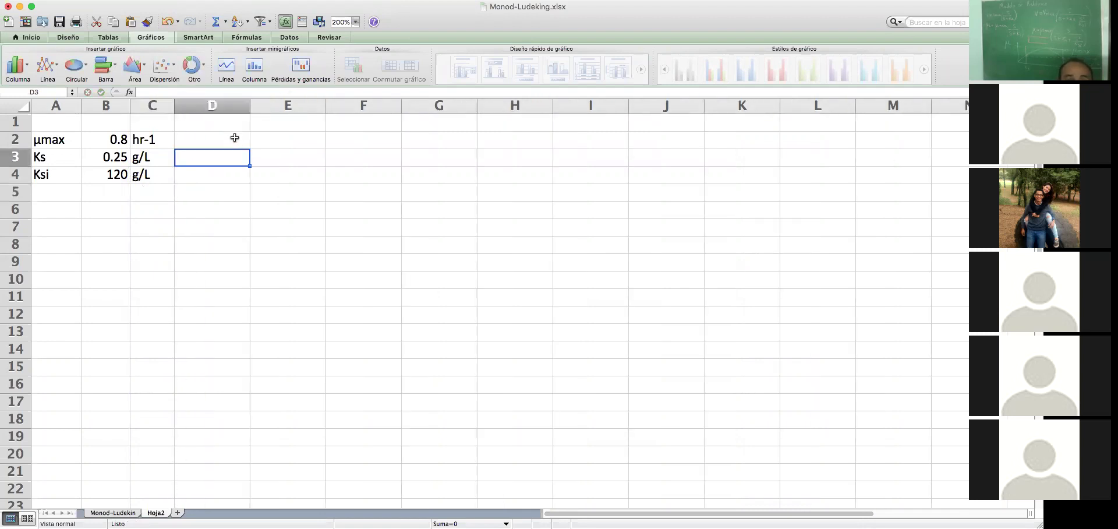
pyautogui.click(232, 135)
pyautogui.click(259, 137)
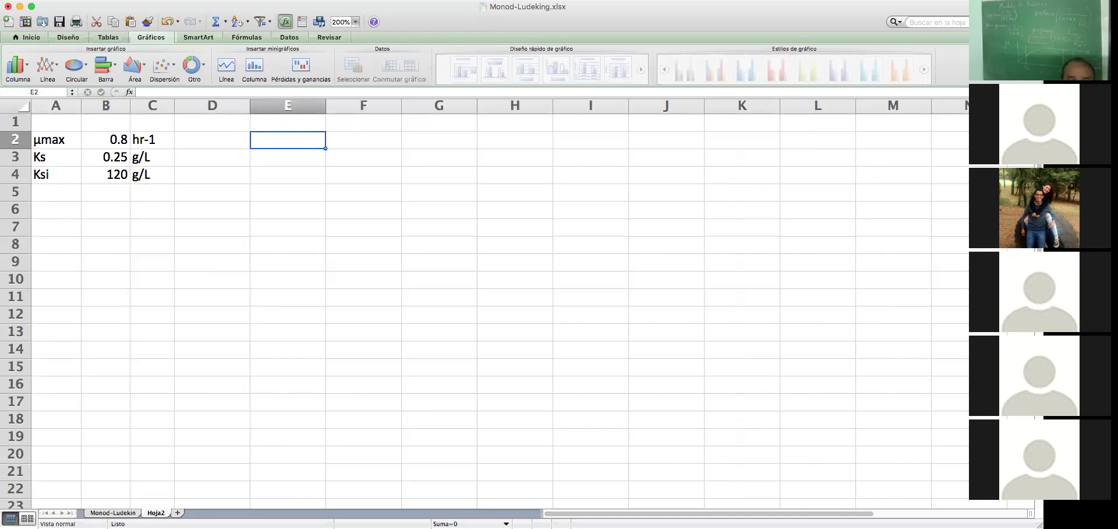
# - Review the biomass, substrate and product chart and the rates chart on the Monod-Ludekin sheet, and return to Hoja2
pyautogui.click(112, 512)
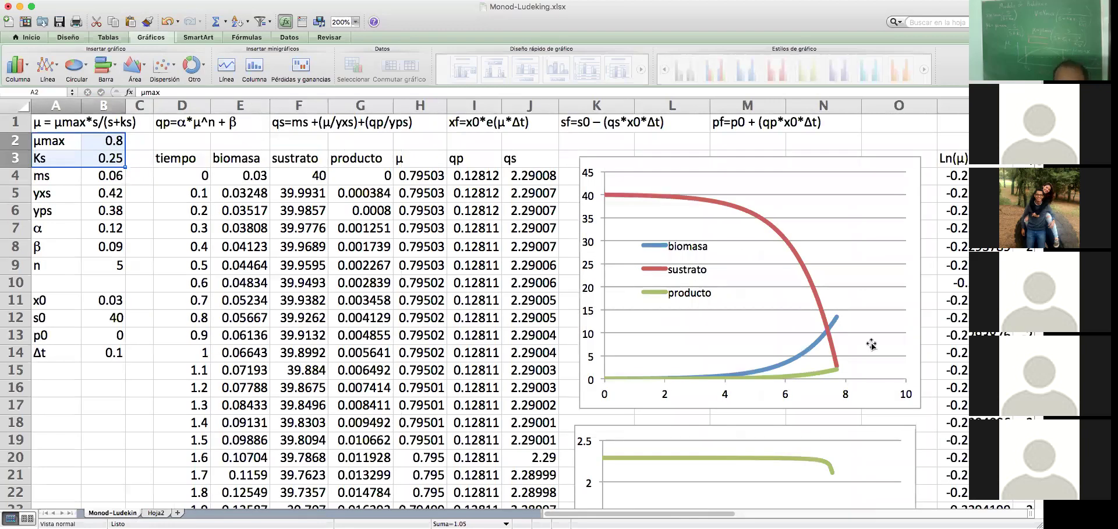
pyautogui.scroll(-1, 725, 396)
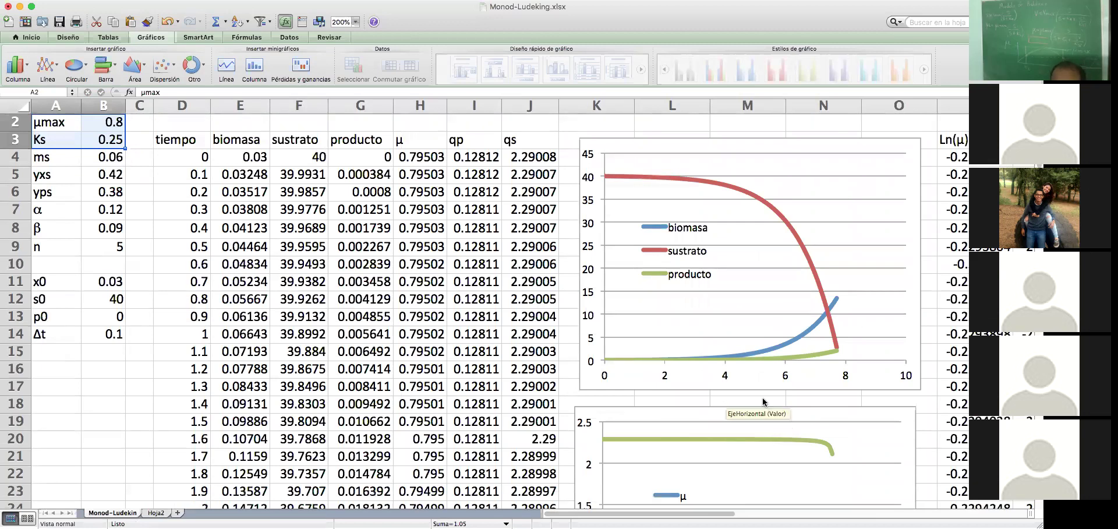
pyautogui.scroll(-5, 786, 430)
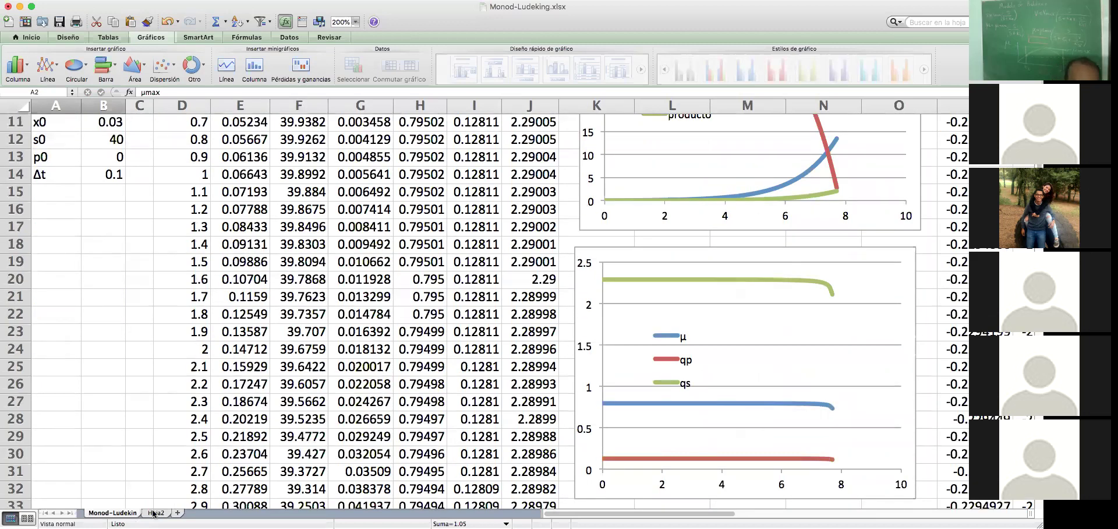
pyautogui.hotkey('ctrl', 'pagedown')
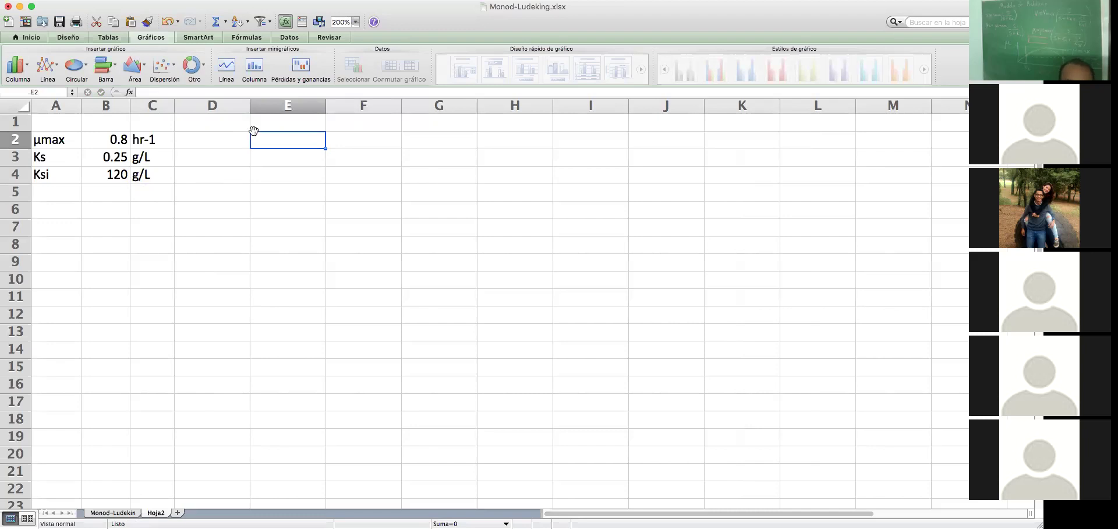
# - Narrow column D and enter the table headers sustrato, μ (Monod) and μ (Haldane) in E2:G2
pyautogui.moveTo(198, 115); pyautogui.dragTo(222, 120)
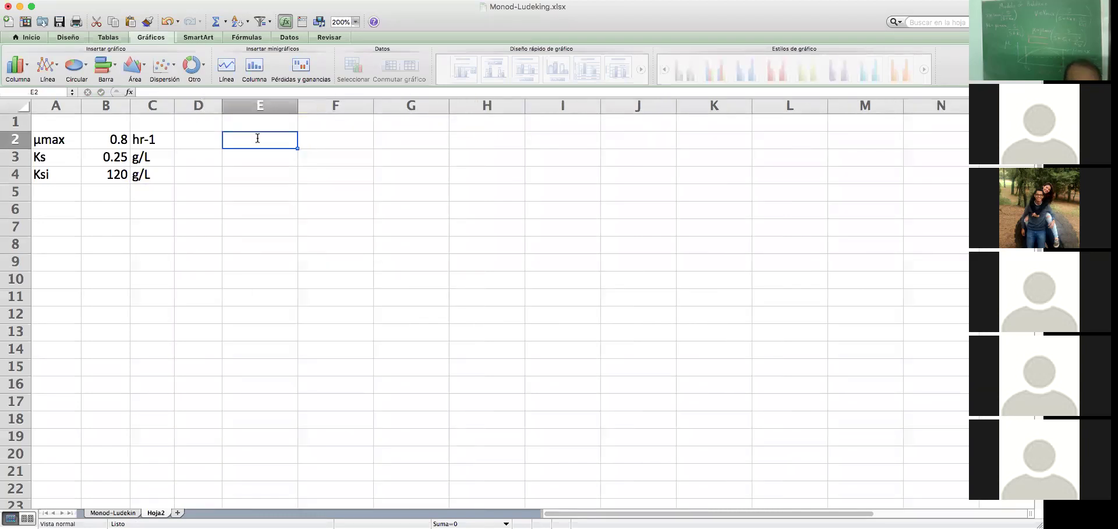
pyautogui.write('sustrat')
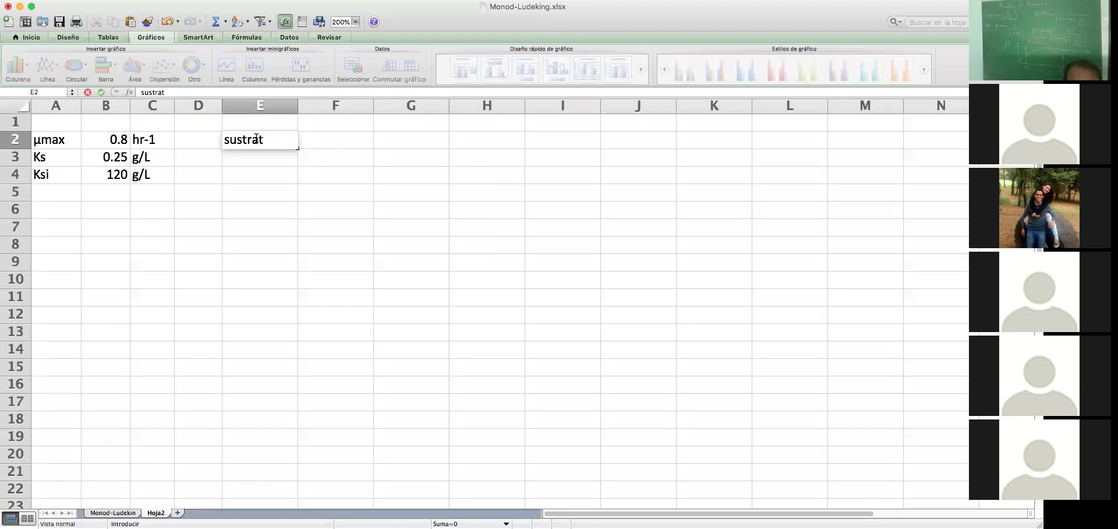
pyautogui.press('Return')
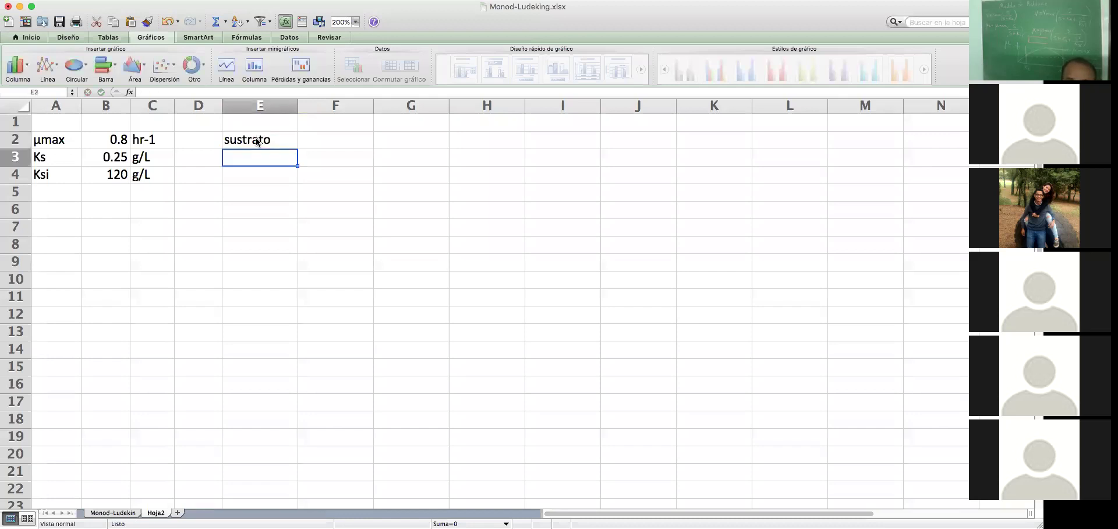
pyautogui.press('Up')
pyautogui.press('Right')
pyautogui.write('µ')
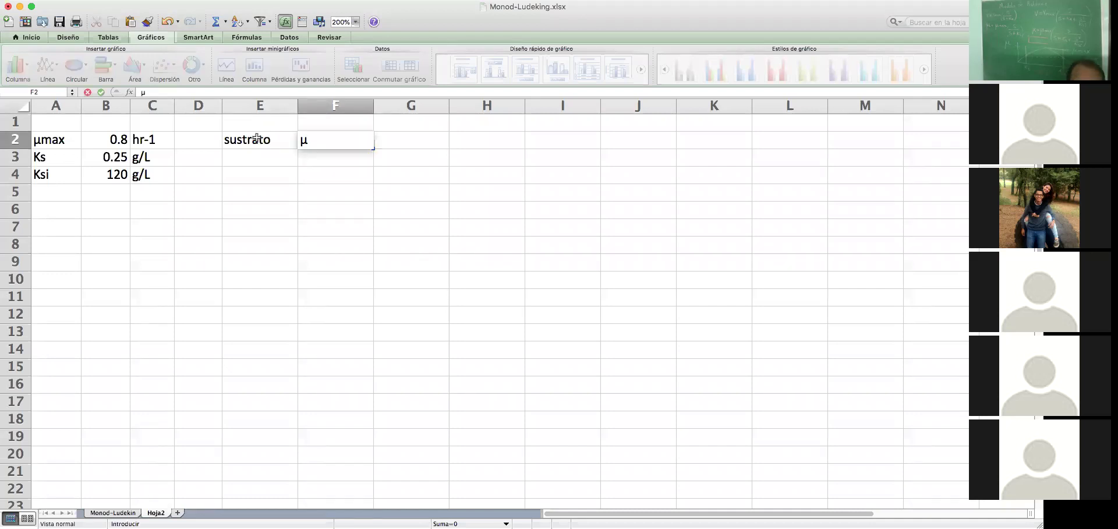
pyautogui.write(' (Monod)')
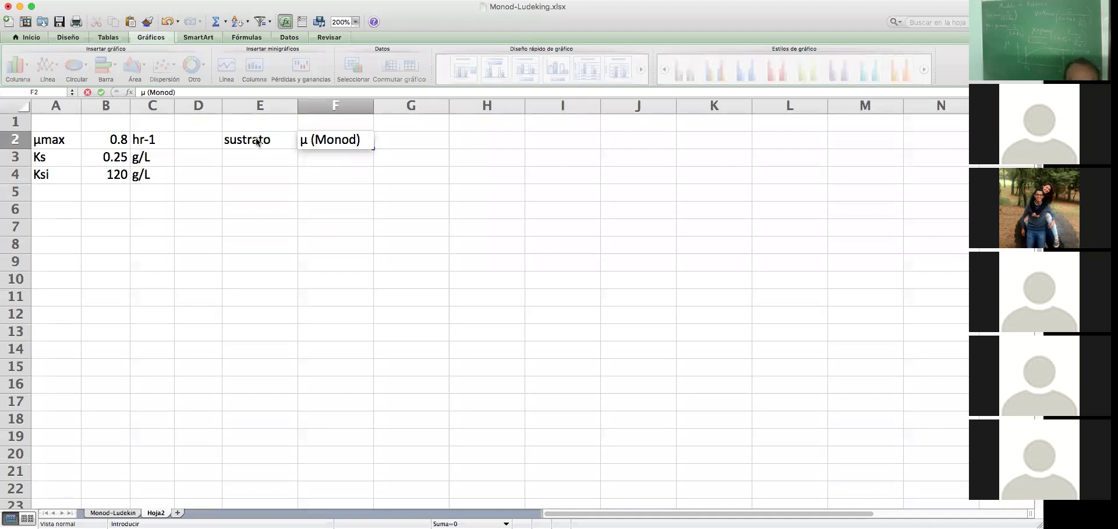
pyautogui.press('Tab')
pyautogui.write('µ')
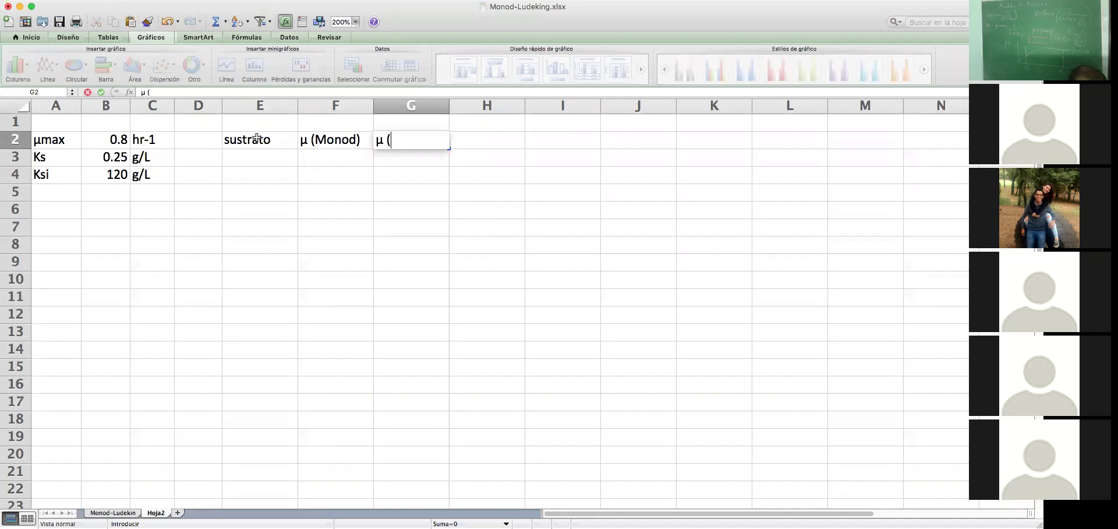
pyautogui.write('(Haldane')
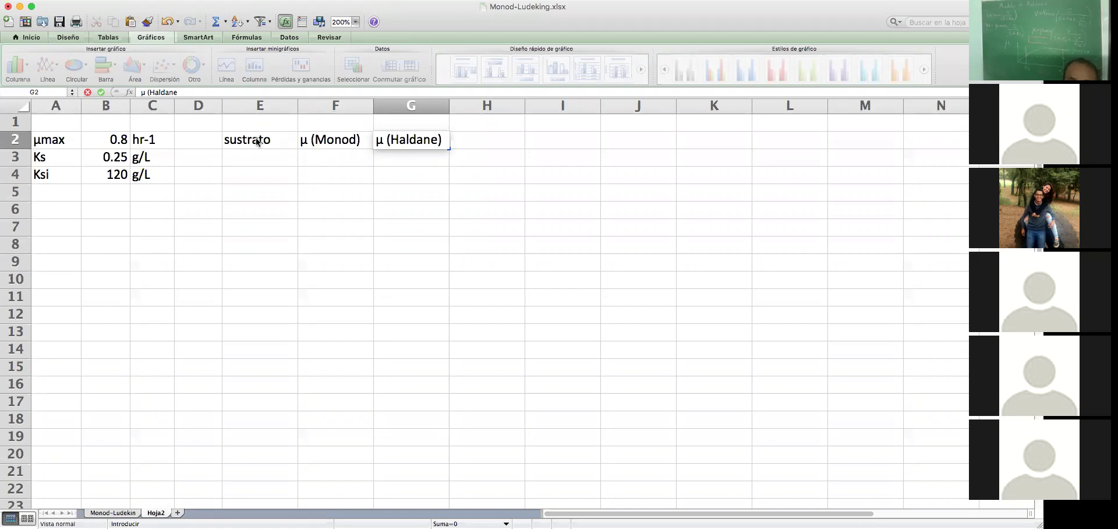
# - Fill the sustrato column from E3 to E7 with 0.001, 0.002, 0.003, 0.005 and 0.075
pyautogui.click(258, 154)
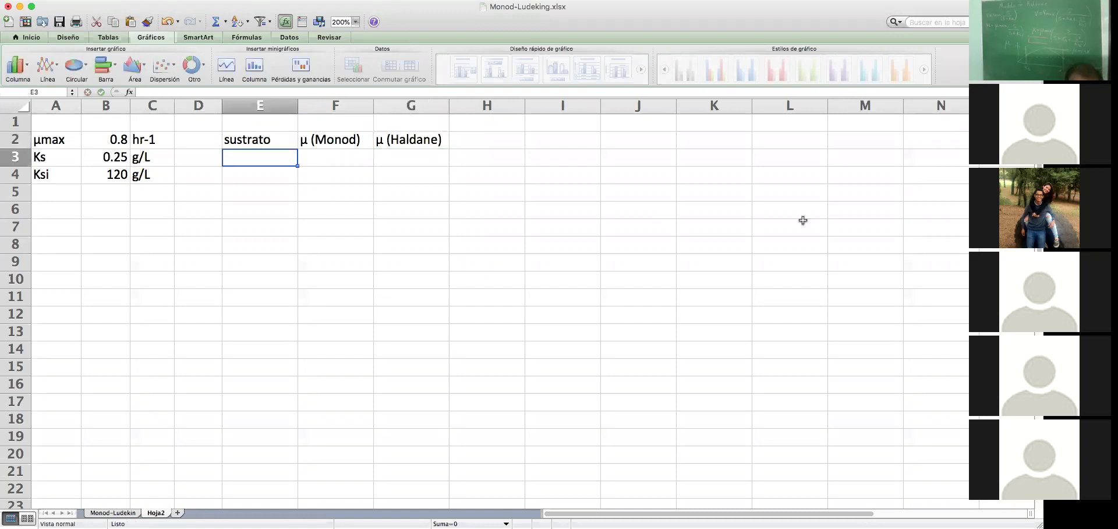
pyautogui.write('0.001')
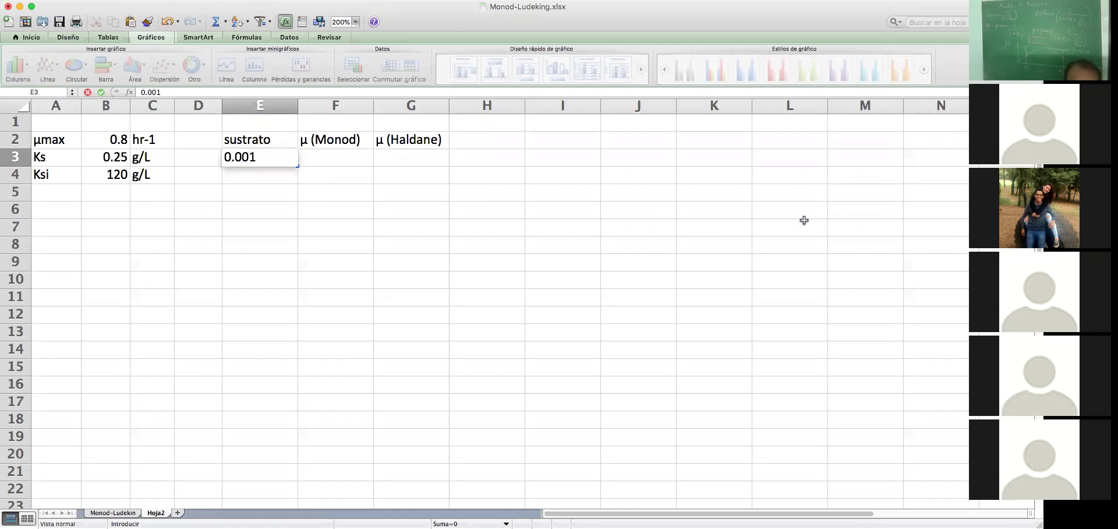
pyautogui.press('Return')
pyautogui.write('0.002')
pyautogui.press('Return')
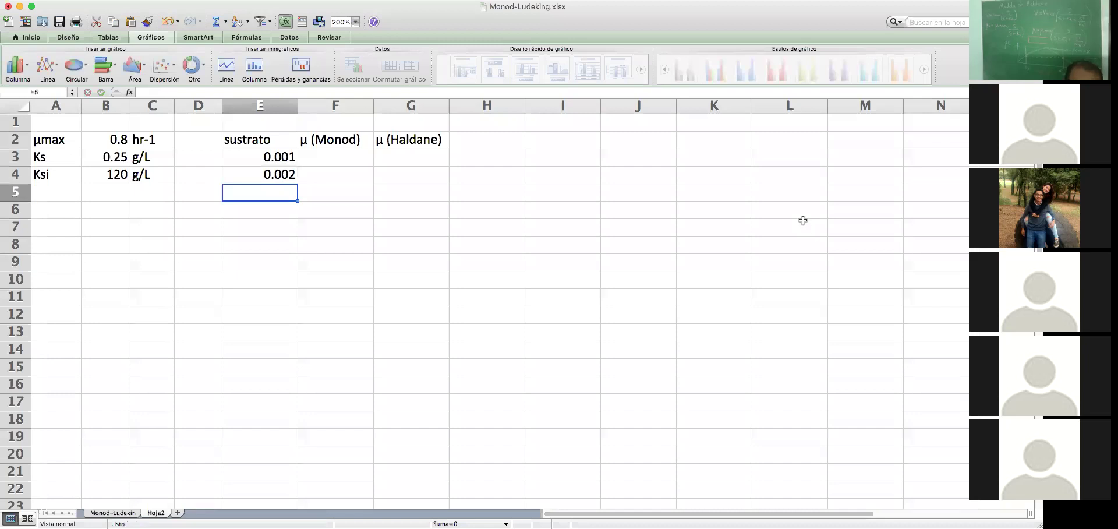
pyautogui.write('0.03')
pyautogui.press('BackSpace')
pyautogui.write('03')
pyautogui.press('Return')
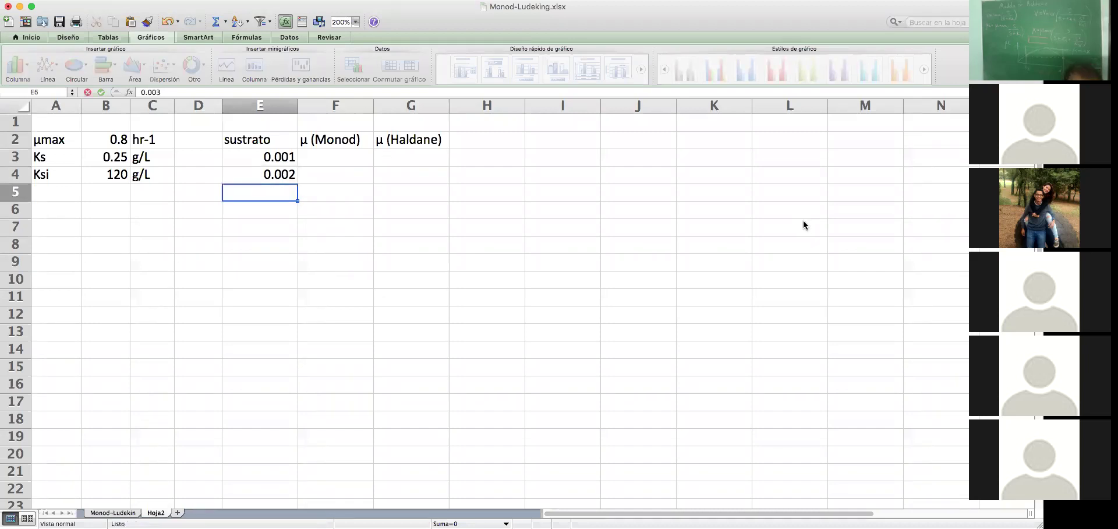
pyautogui.write('0.00')
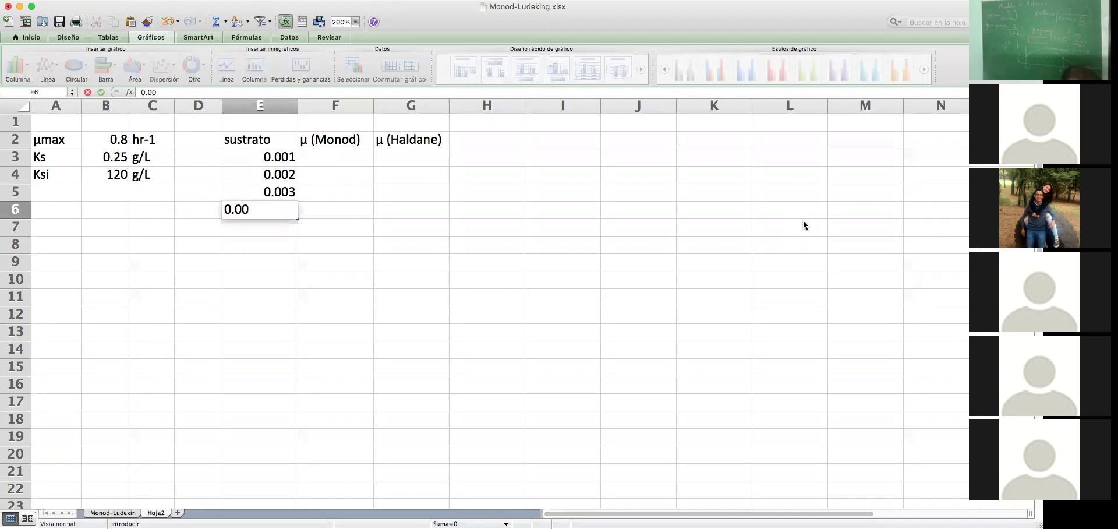
pyautogui.write('5')
pyautogui.press('Return')
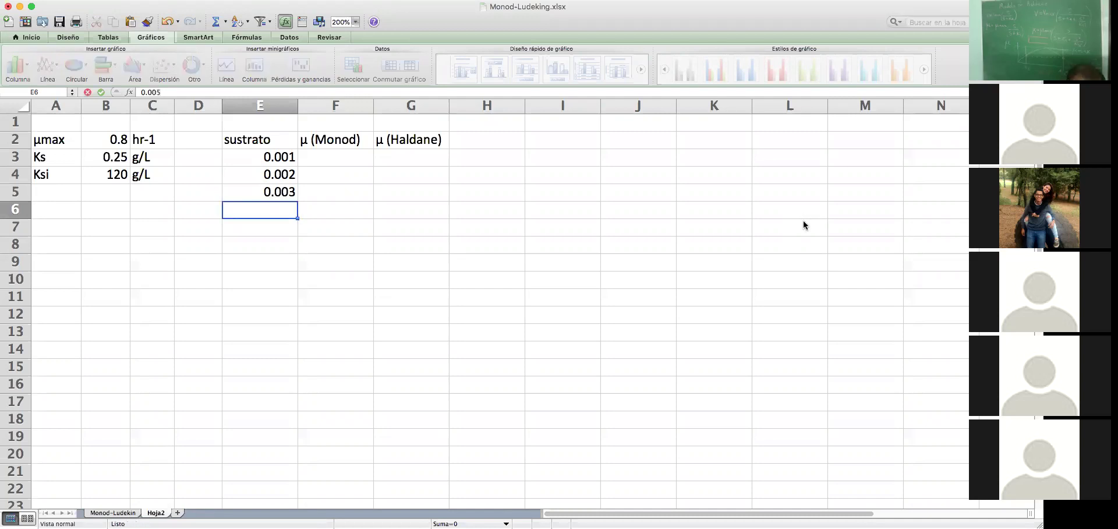
pyautogui.write('0.075')
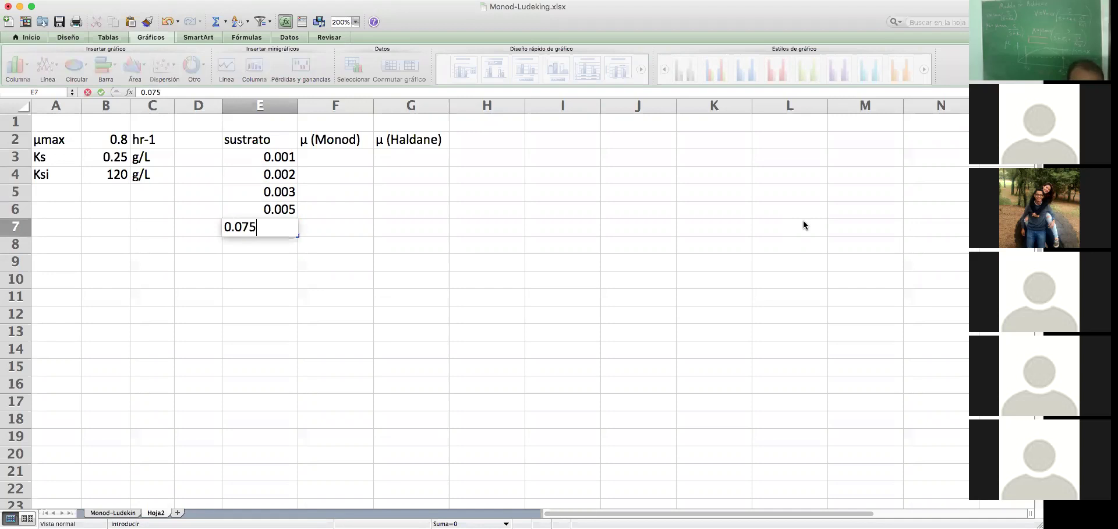
pyautogui.press('Return')
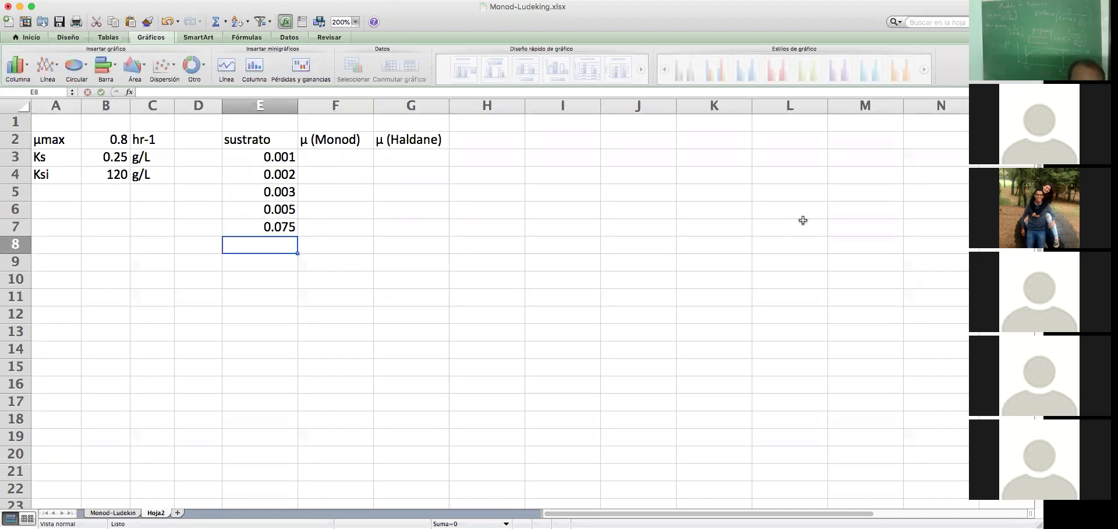
# - Enter the formula =E3*10 in E8 and fill it down the sustrato column to E22
pyautogui.write('=')
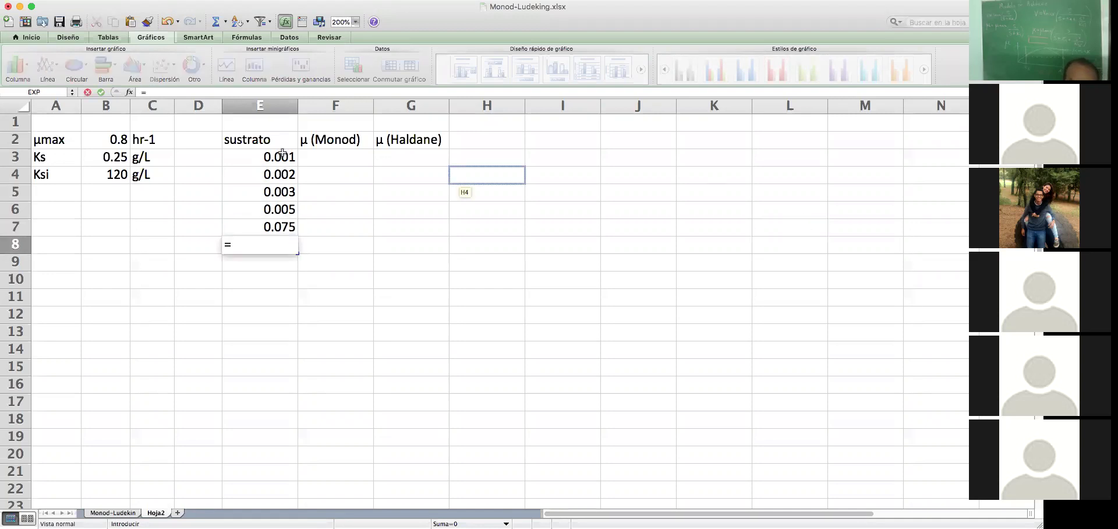
pyautogui.click(282, 154)
pyautogui.write('*10')
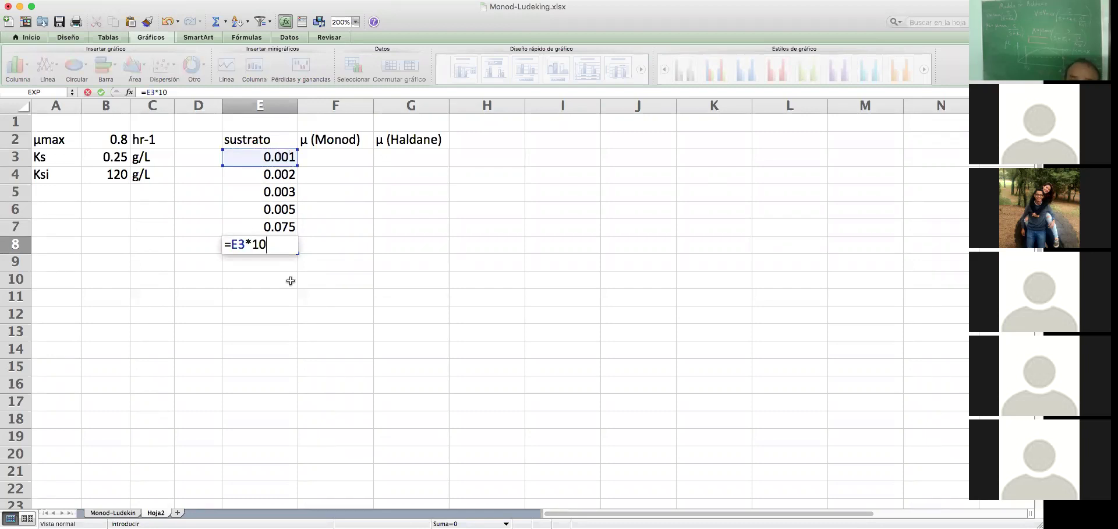
pyautogui.press('Return')
pyautogui.click(296, 248)
pyautogui.moveTo(296, 253); pyautogui.dragTo(273, 499)
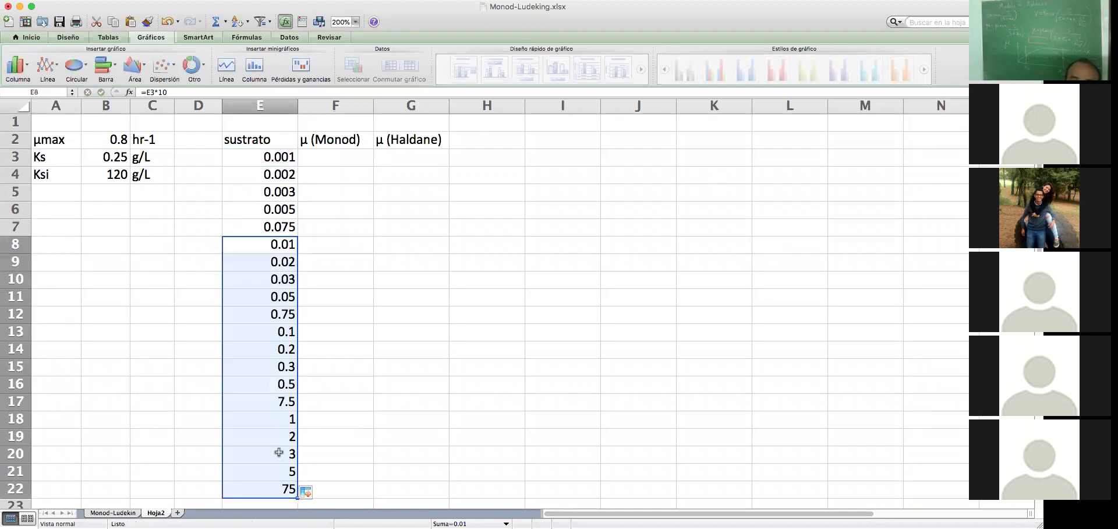
# - Extend the times-ten substrate formula from row 22 down to E24
pyautogui.scroll(-1, 289, 483)
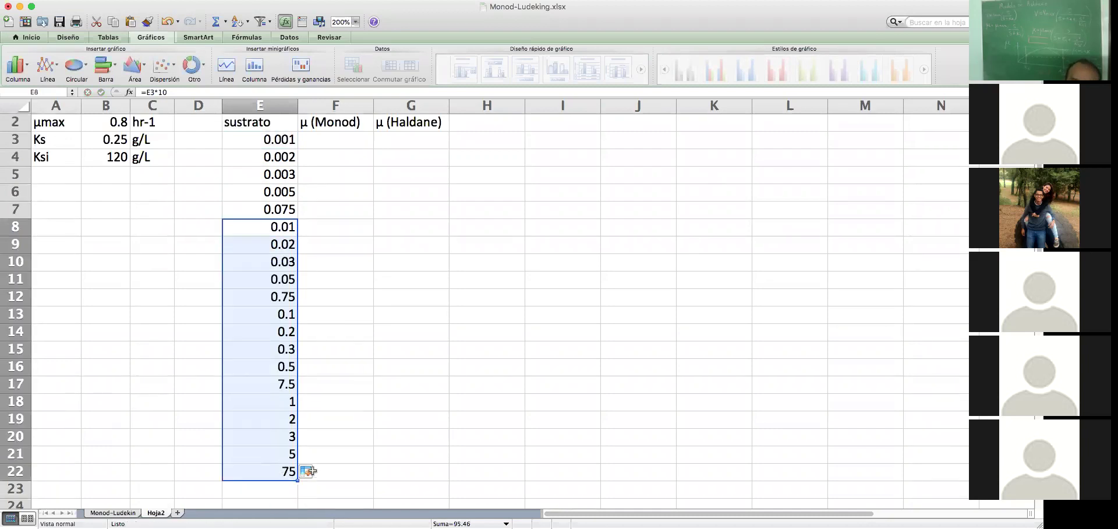
pyautogui.scroll(-2, 303, 466)
pyautogui.click(291, 438)
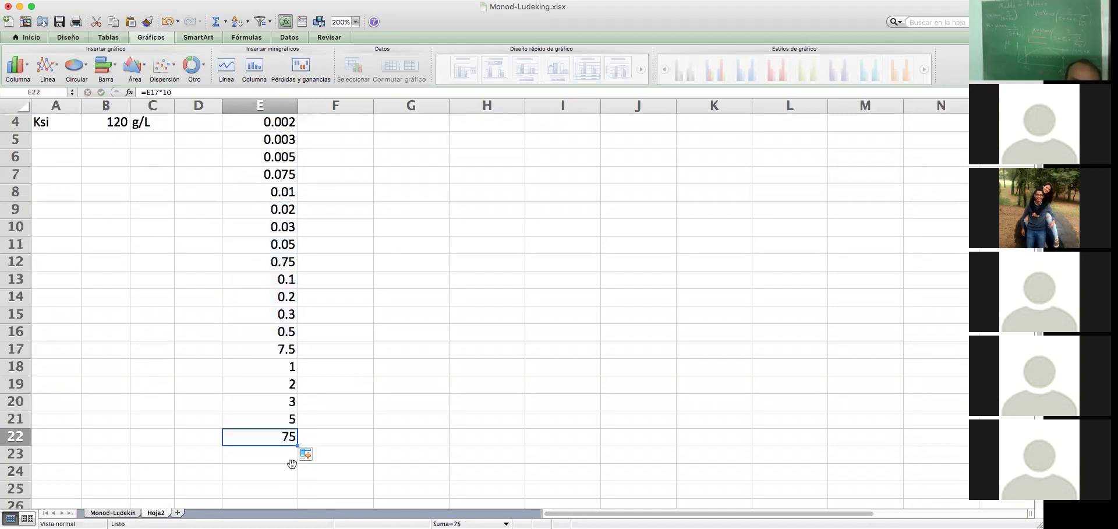
pyautogui.moveTo(298, 445); pyautogui.dragTo(294, 463)
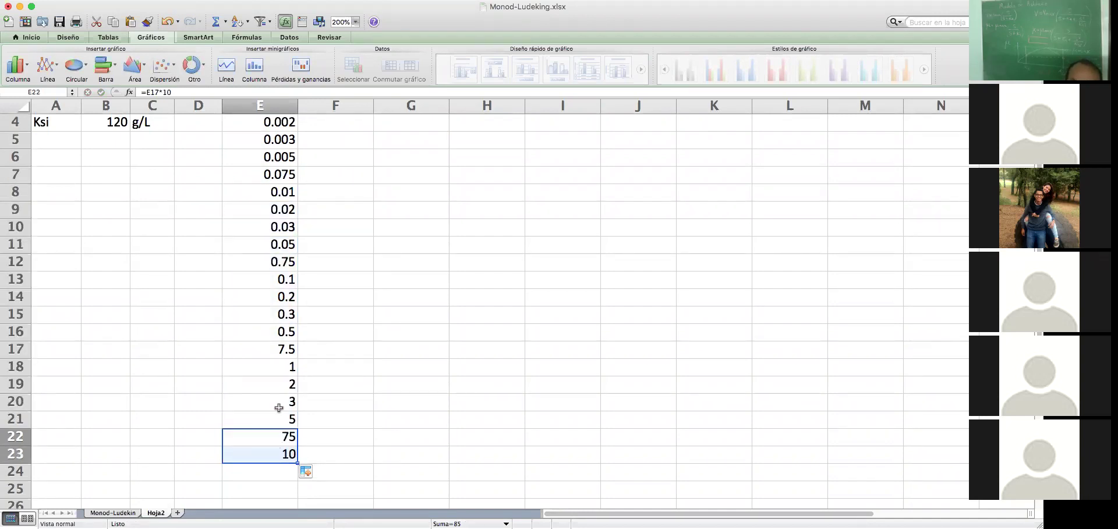
pyautogui.click(282, 434)
pyautogui.moveTo(273, 402); pyautogui.dragTo(351, 475)
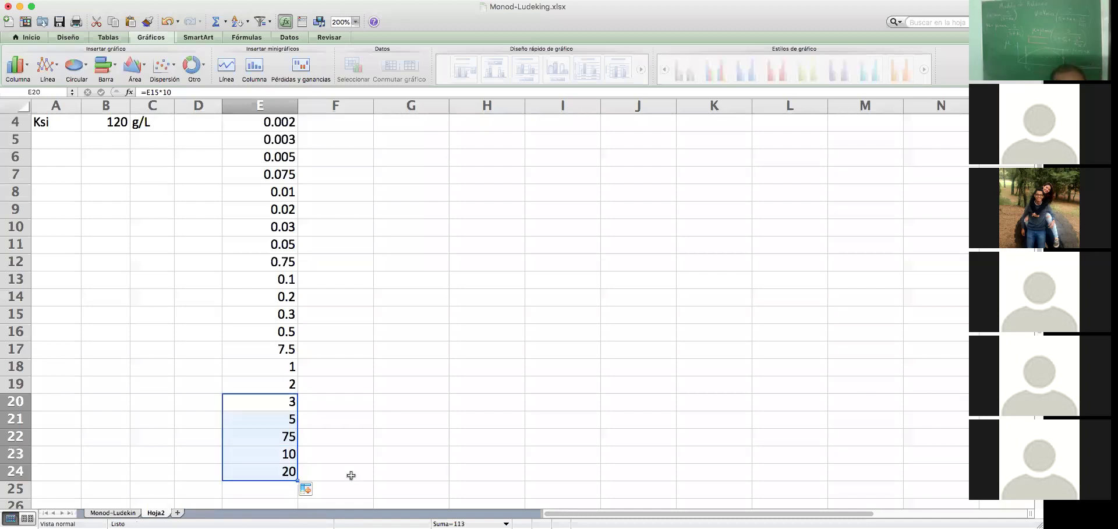
pyautogui.click(319, 424)
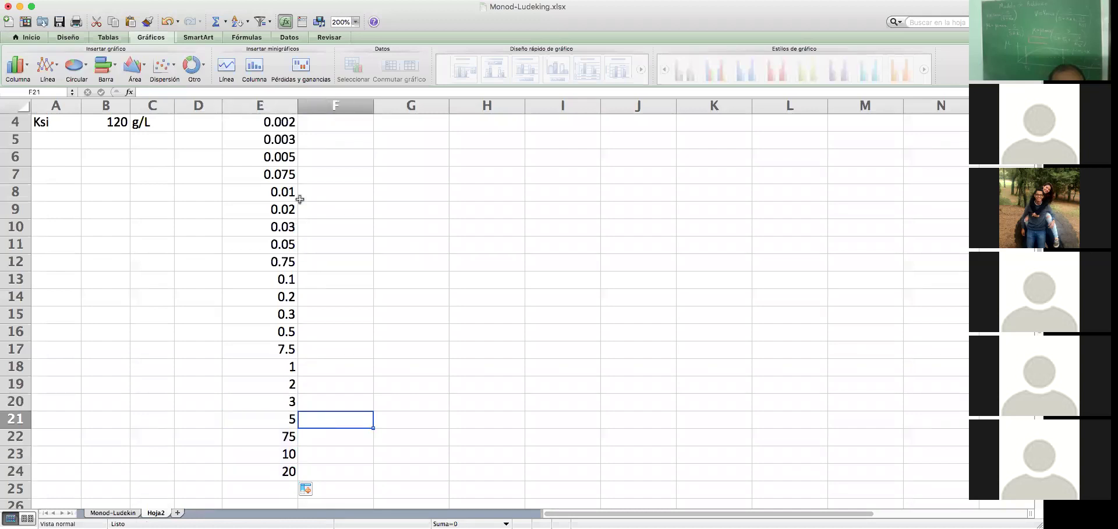
# - Correct the substrate concentration in E7 to 0.0075
pyautogui.scroll(-1, 310, 202)
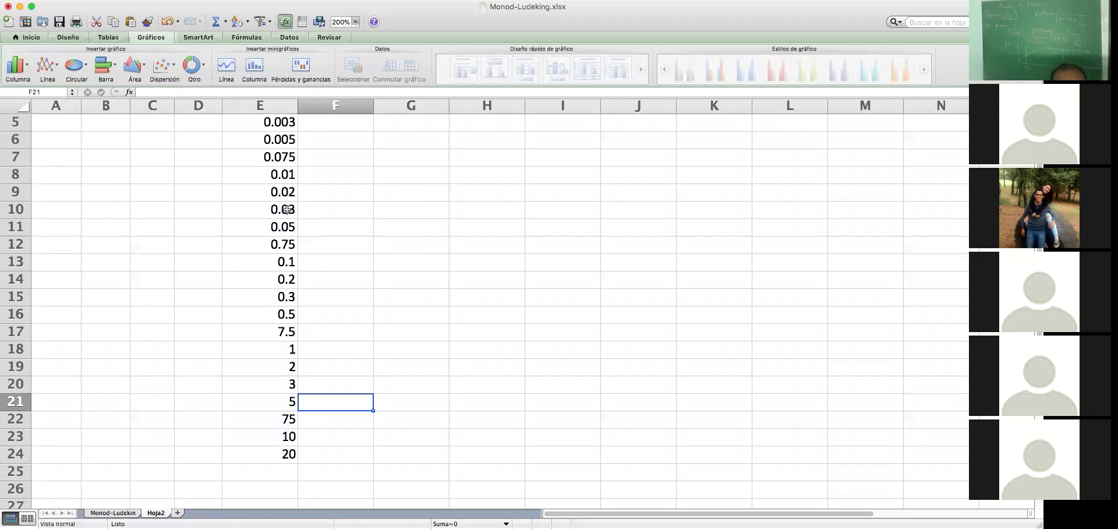
pyautogui.scroll(3, 323, 204)
pyautogui.doubleClick(280, 209)
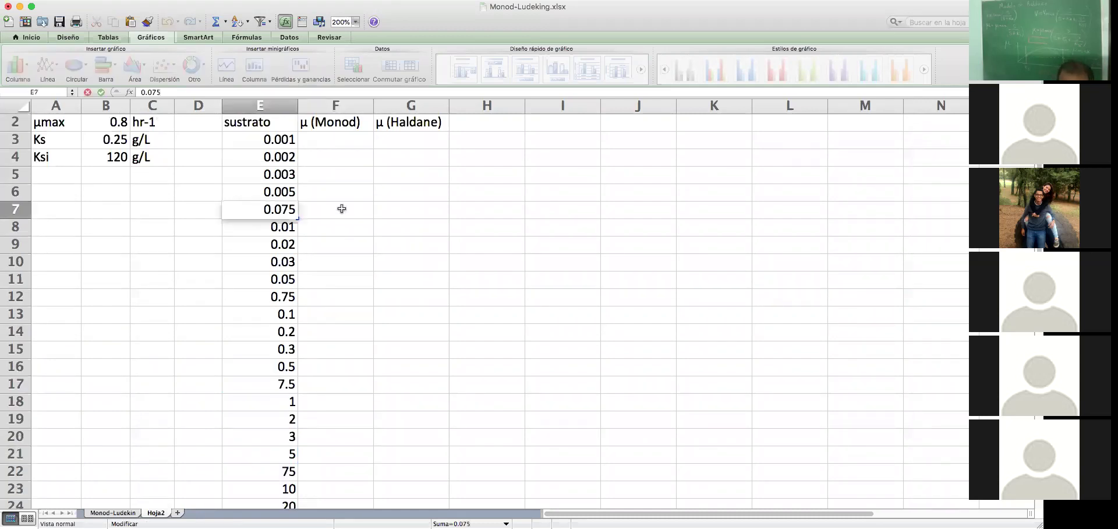
pyautogui.write('0')
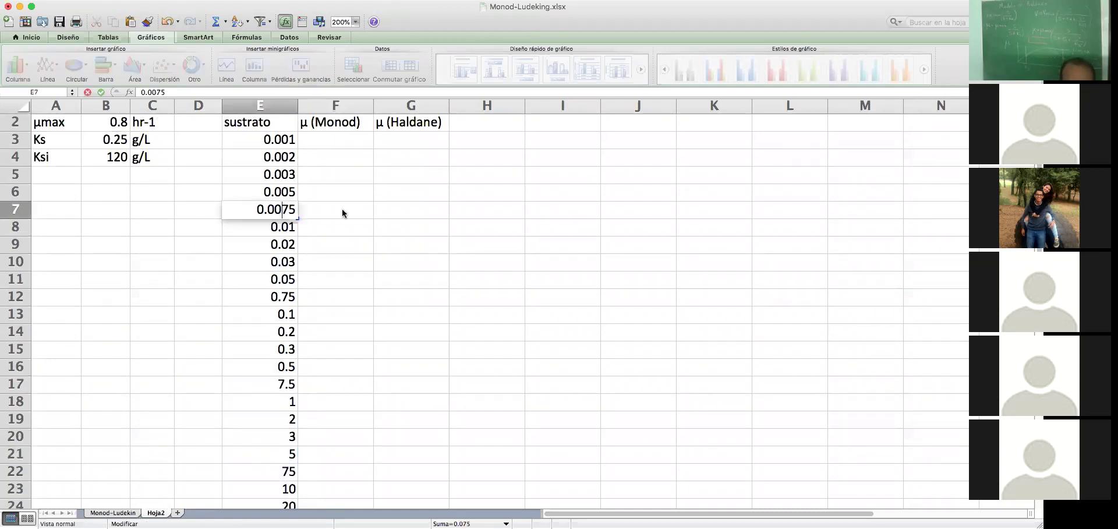
pyautogui.press('Return')
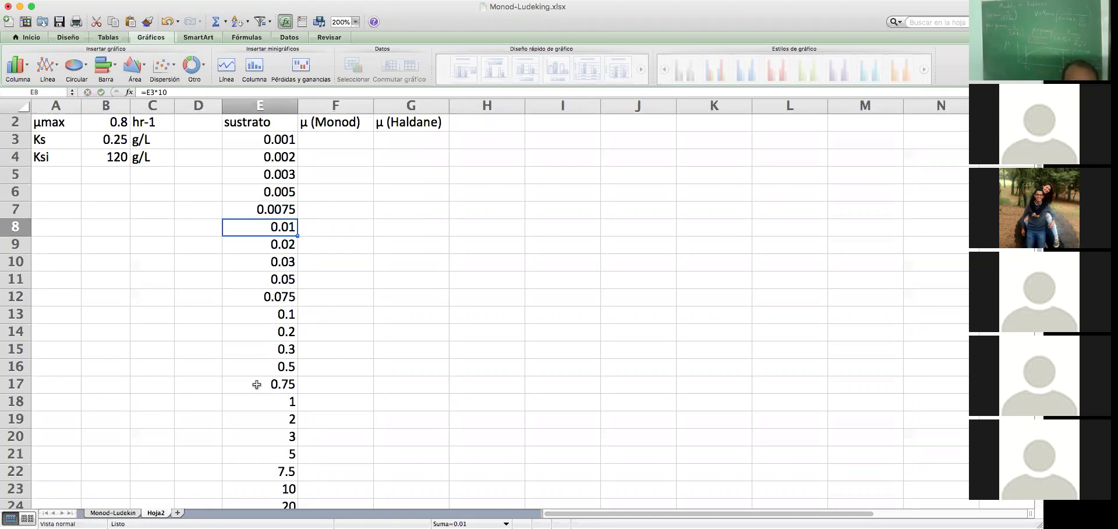
# - Extend the times-ten substrate formula down column E to row 30
pyautogui.scroll(-3, 256, 390)
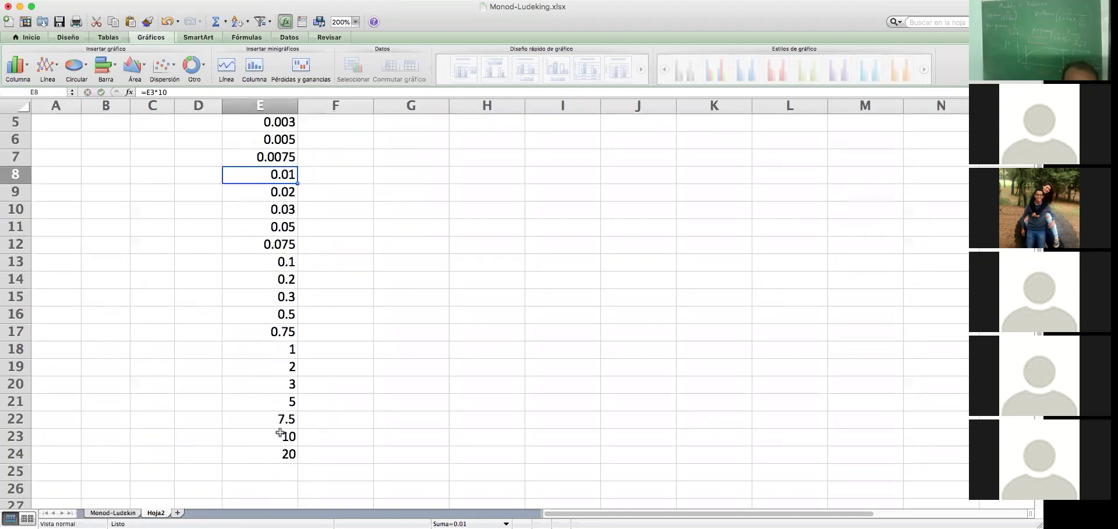
pyautogui.scroll(-8, 277, 227)
pyautogui.moveTo(278, 227); pyautogui.dragTo(283, 431)
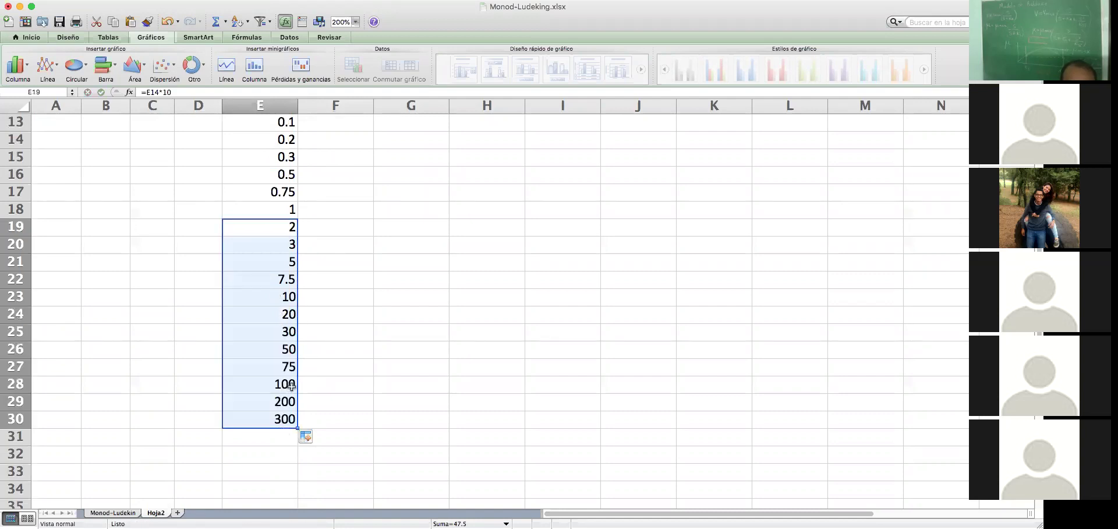
# - Clear the last substrate value in E30 so the series ends at 200
pyautogui.click(285, 386)
pyautogui.press('Down')
pyautogui.press('Down')
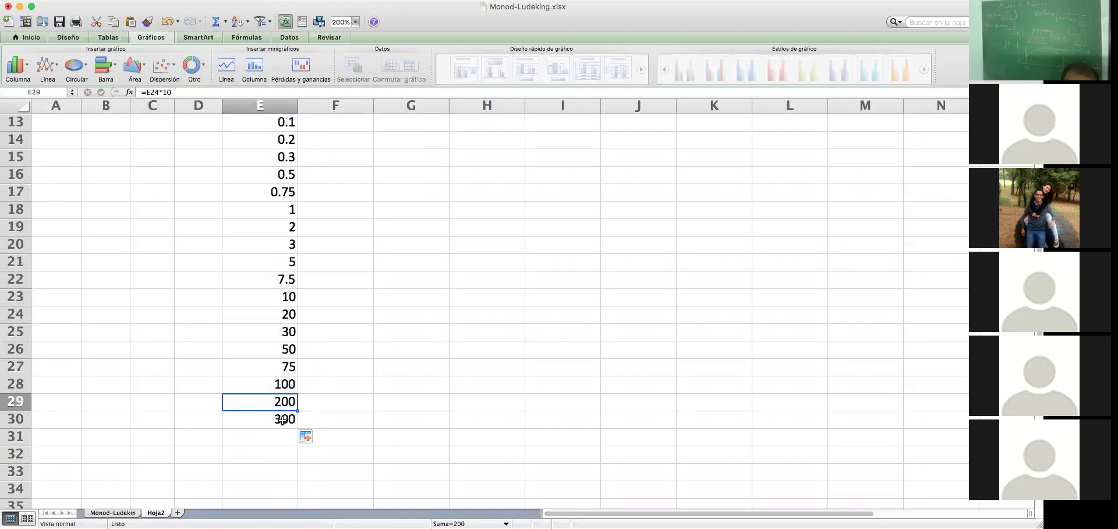
pyautogui.press('BackSpace')
pyautogui.press('Return')
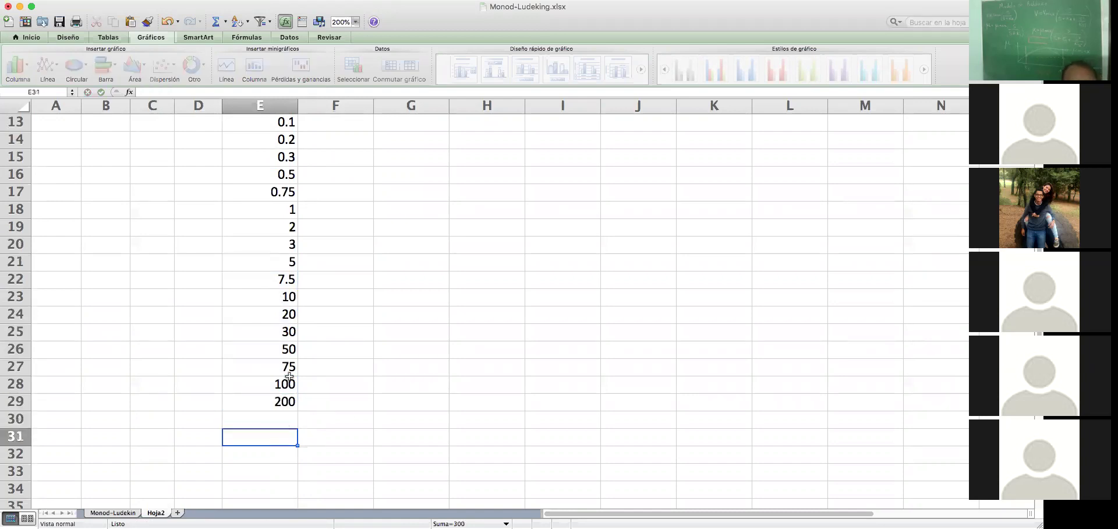
# - Check the full substrate series and narrow column E to fit its contents
pyautogui.scroll(1, 333, 368)
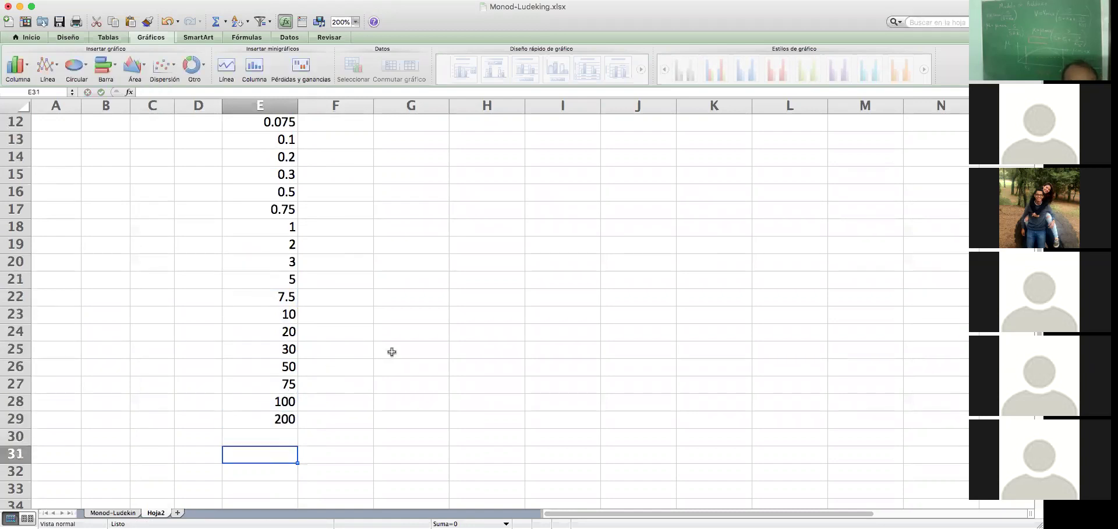
pyautogui.scroll(11, 335, 369)
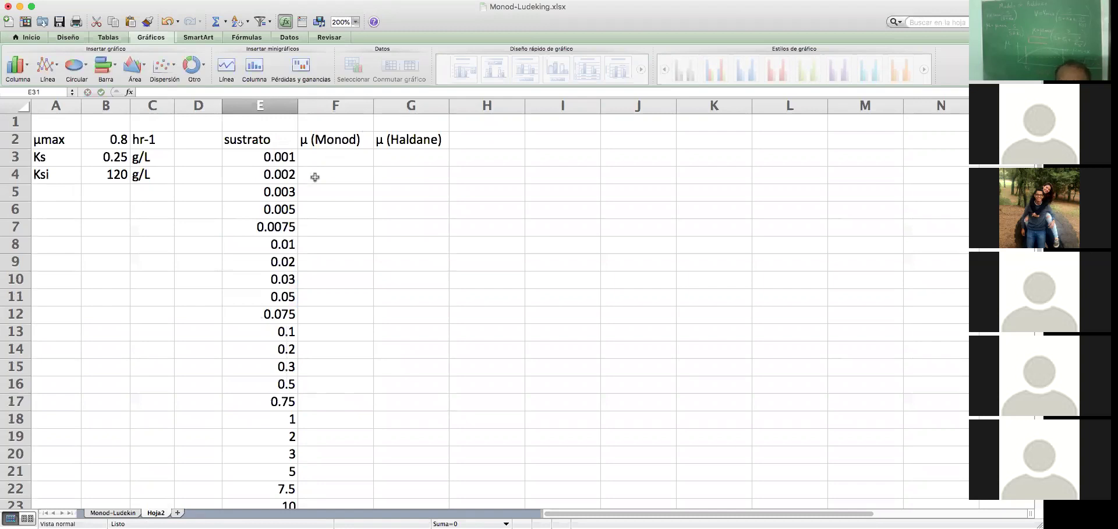
pyautogui.scroll(-12, 243, 359)
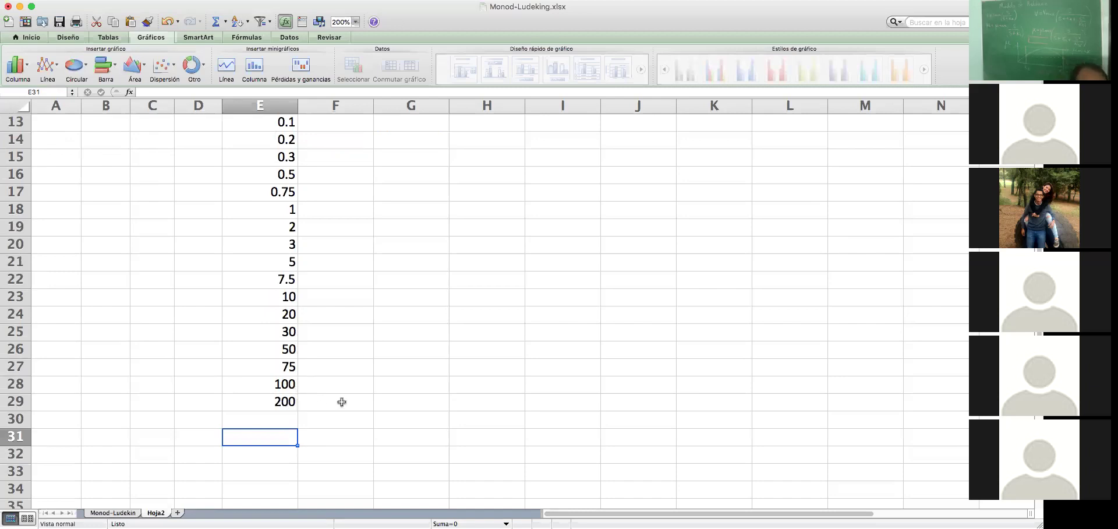
pyautogui.scroll(1, 341, 402)
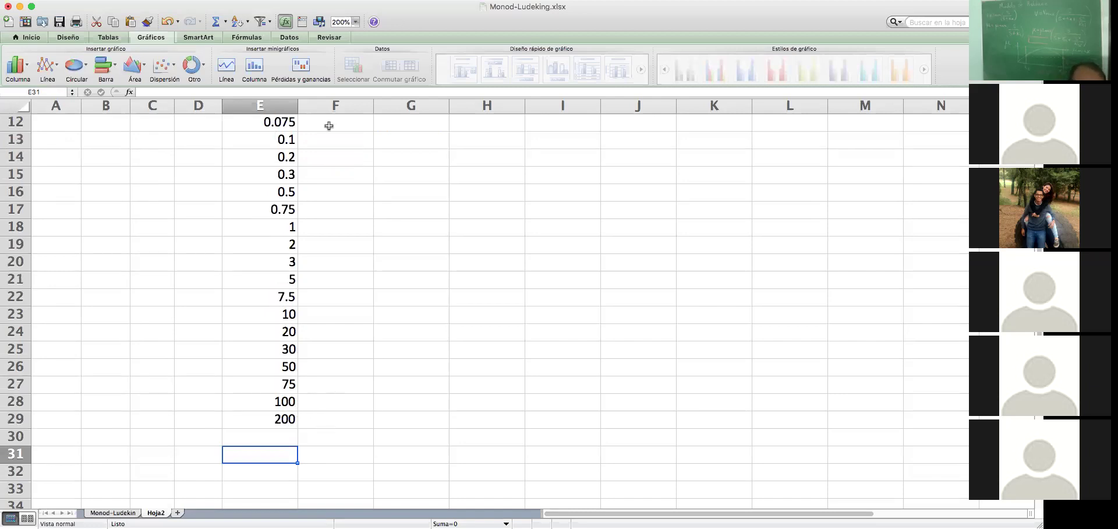
pyautogui.moveTo(298, 108); pyautogui.dragTo(273, 110)
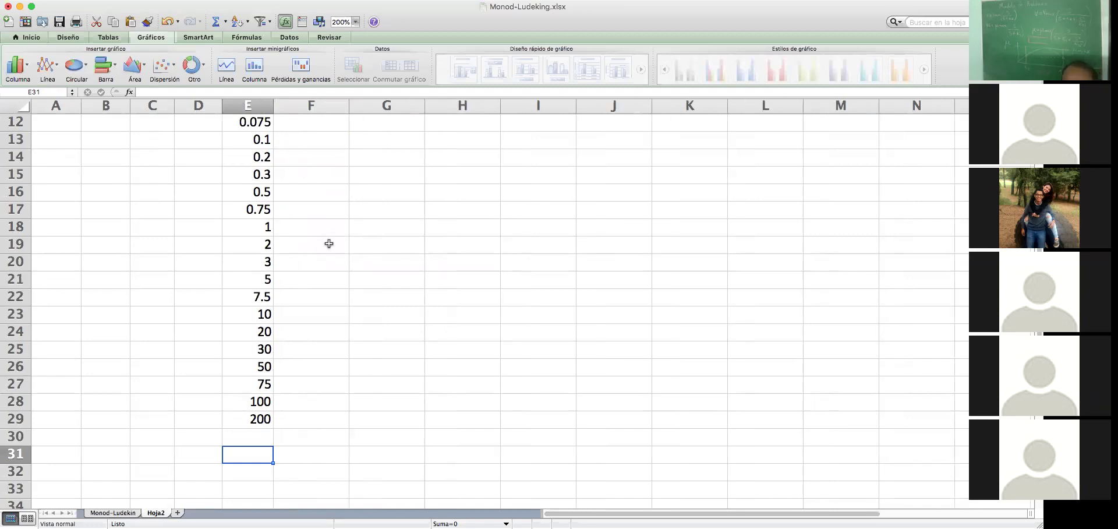
pyautogui.scroll(2, 329, 243)
pyautogui.scroll(2, 328, 243)
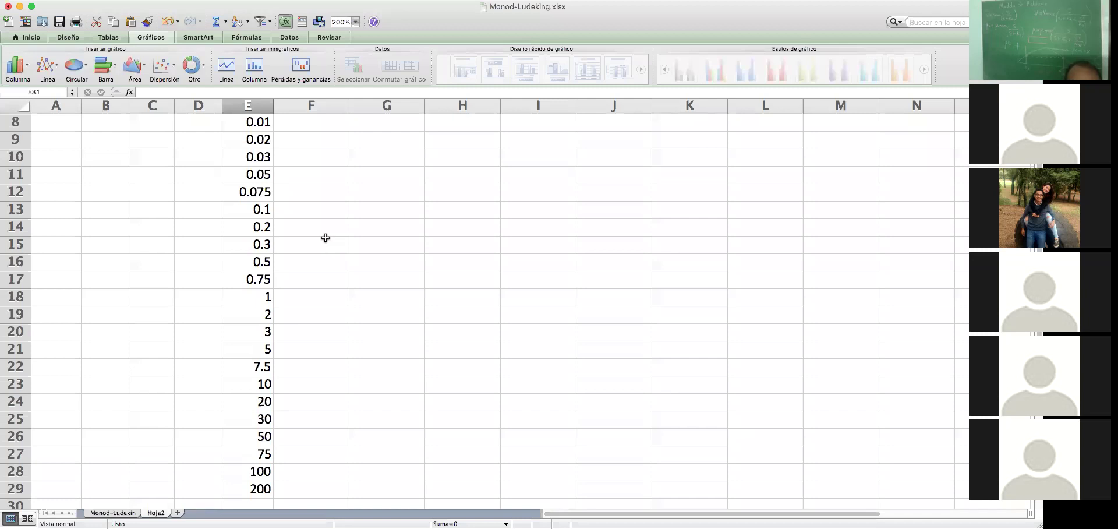
pyautogui.scroll(7, 327, 239)
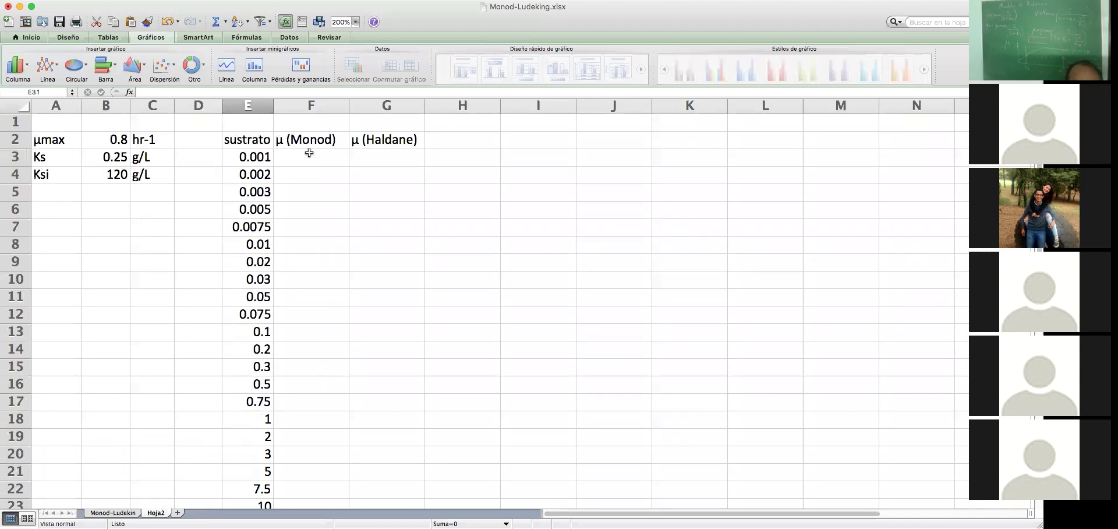
# - Write the Monod growth rate formula =B2*E3/(E3+B3) in F3
pyautogui.click(309, 153)
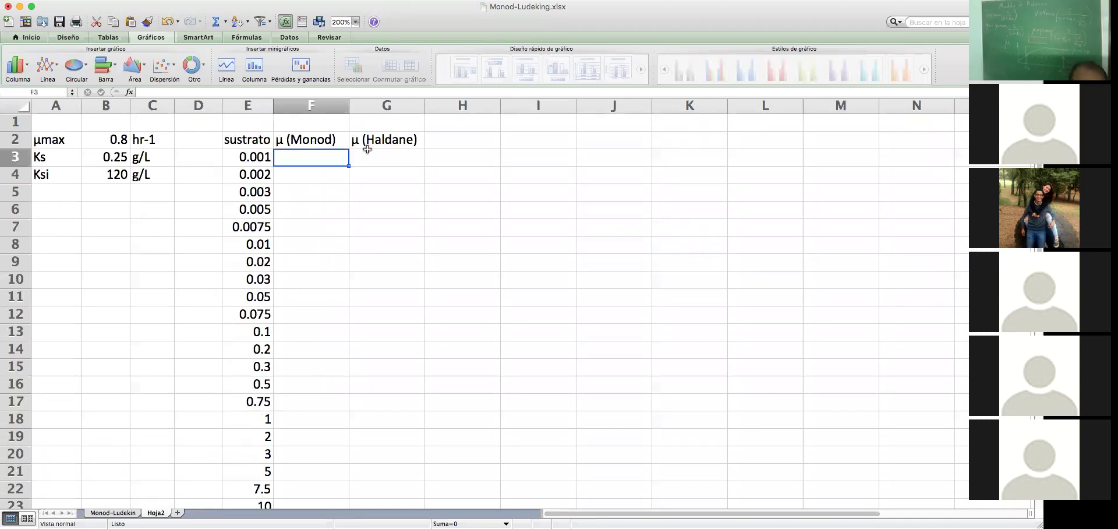
pyautogui.write('=')
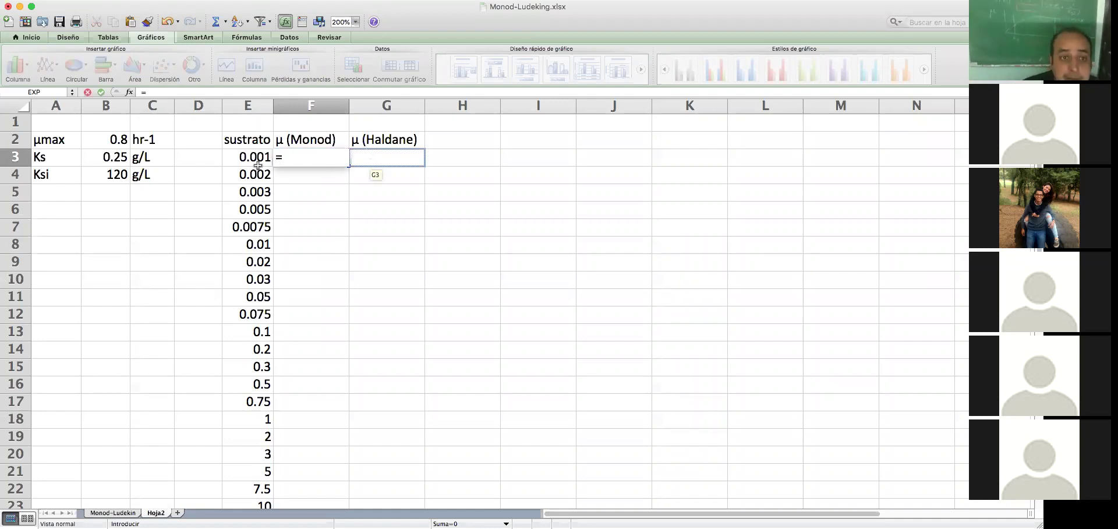
pyautogui.click(118, 140)
pyautogui.write('*')
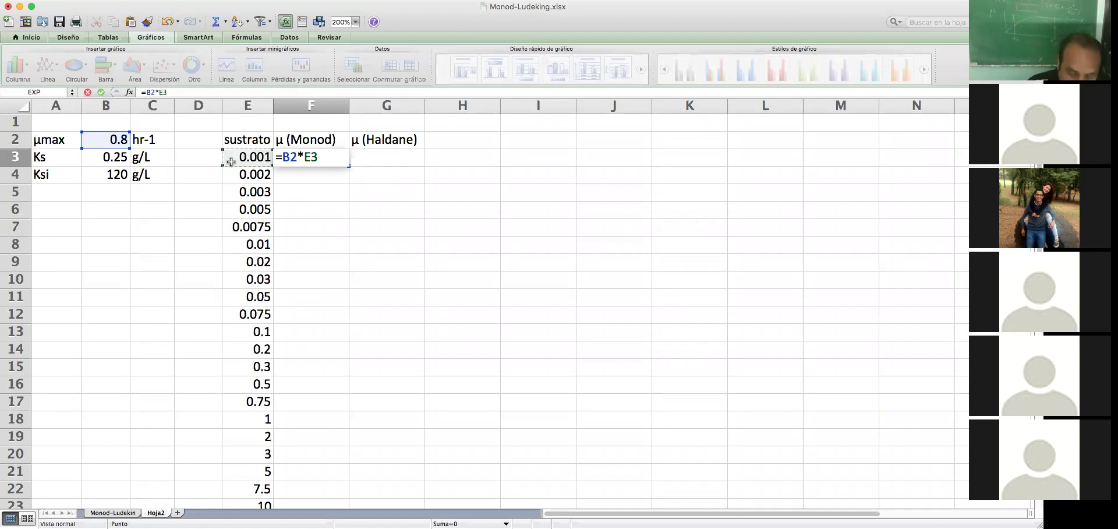
pyautogui.write('/(')
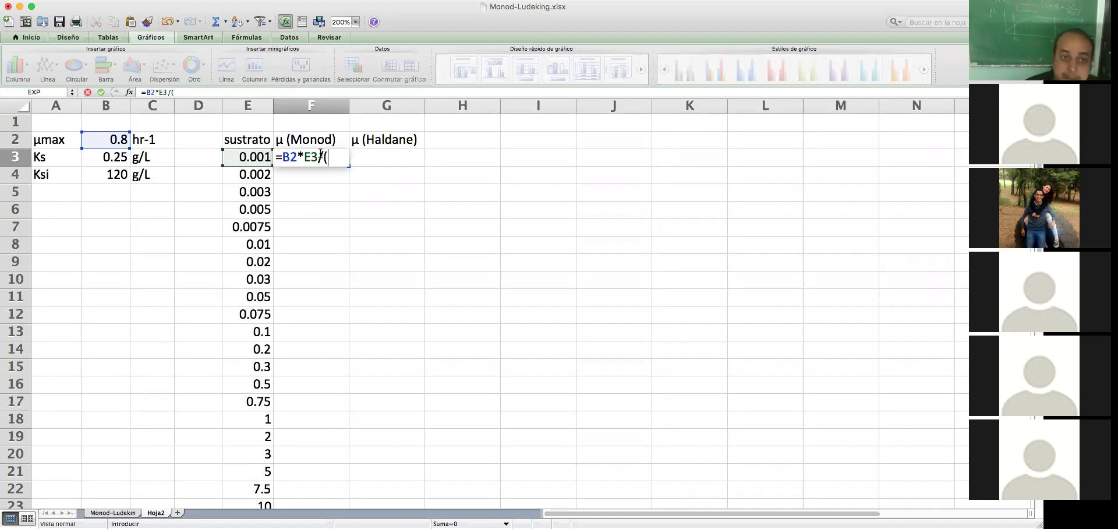
pyautogui.click(243, 157)
pyautogui.write('+')
pyautogui.click(112, 158)
pyautogui.write(')')
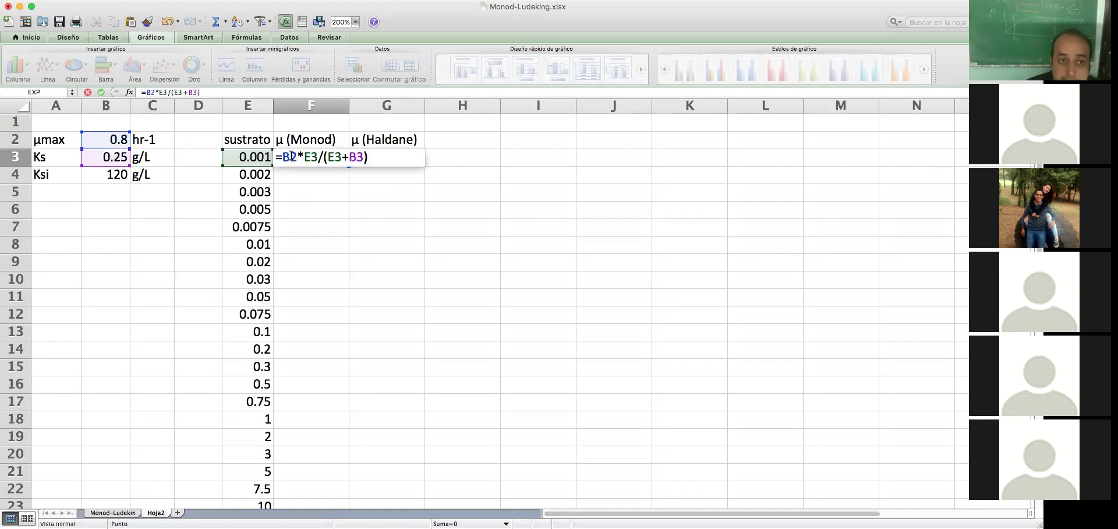
# - Lock the rows of the μmax and Ks references in the F3 formula, giving =B$2*E3/(E3+B$3)
pyautogui.click(311, 150)
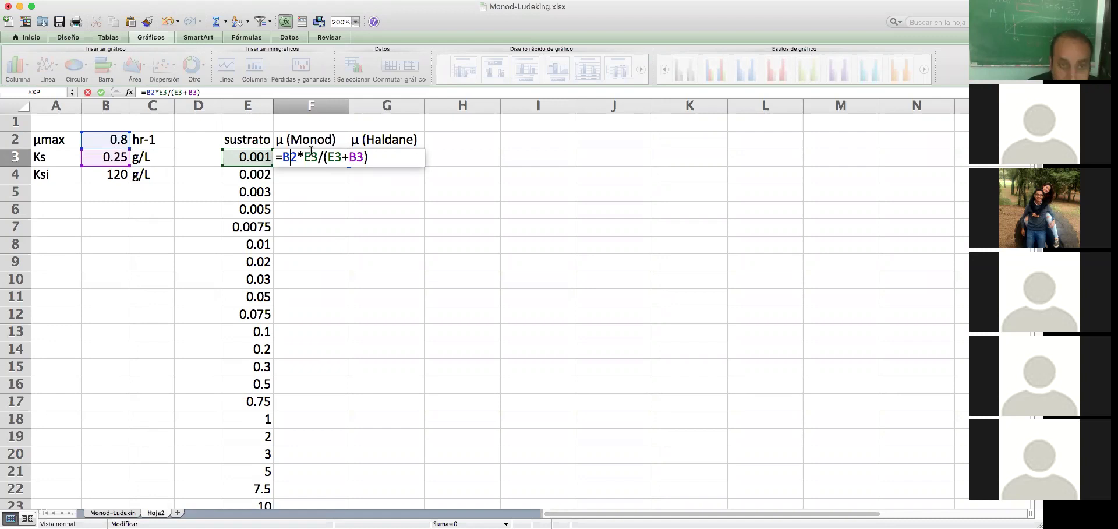
pyautogui.press('Left')
pyautogui.press('Left')
pyautogui.press('Left')
pyautogui.write('$')
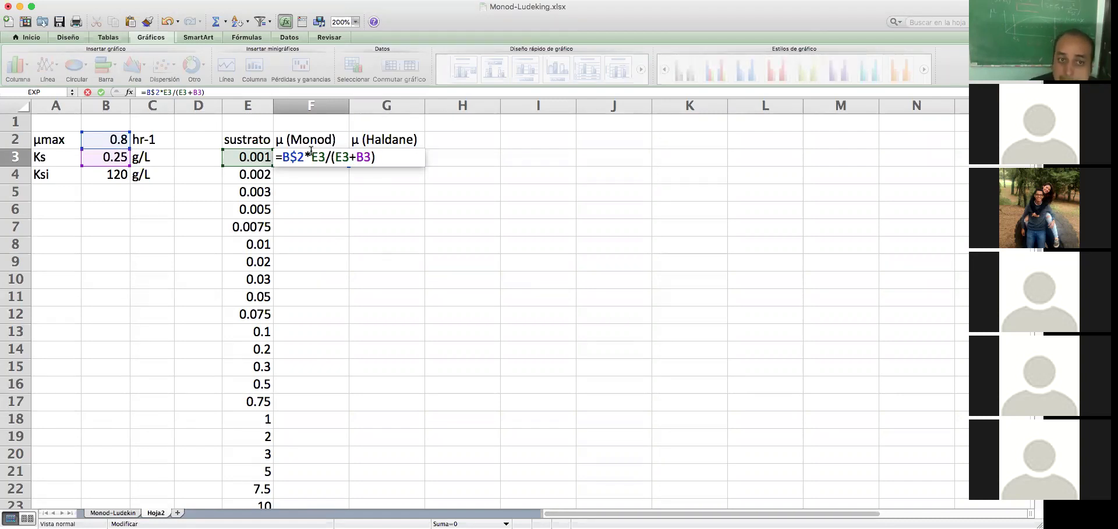
pyautogui.press('Return')
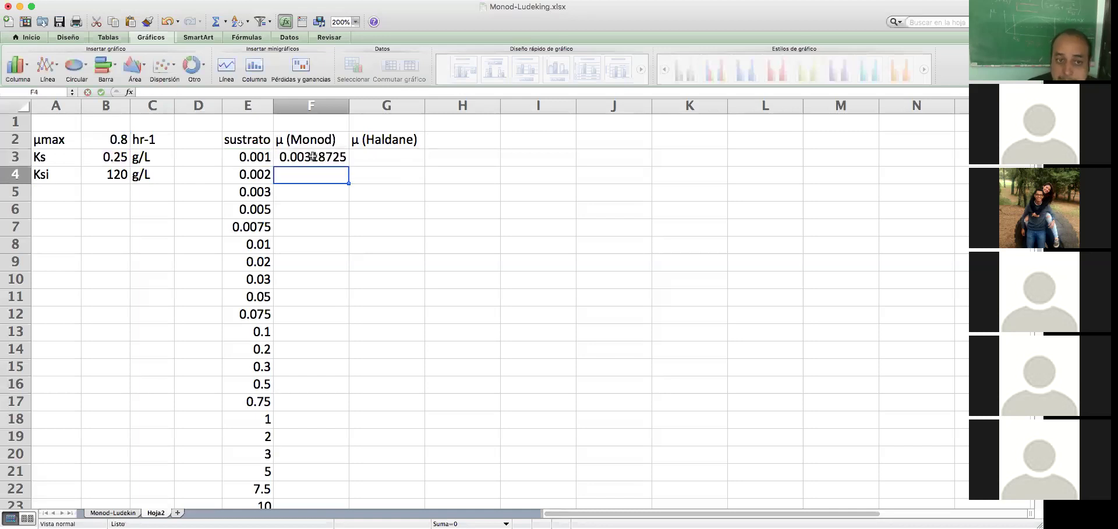
# - Fill the Monod formula from F3 down to F29 and check the formula in the last cell
pyautogui.click(349, 163)
pyautogui.moveTo(348, 165); pyautogui.dragTo(314, 506)
pyautogui.moveTo(329, 450); pyautogui.dragTo(291, 374)
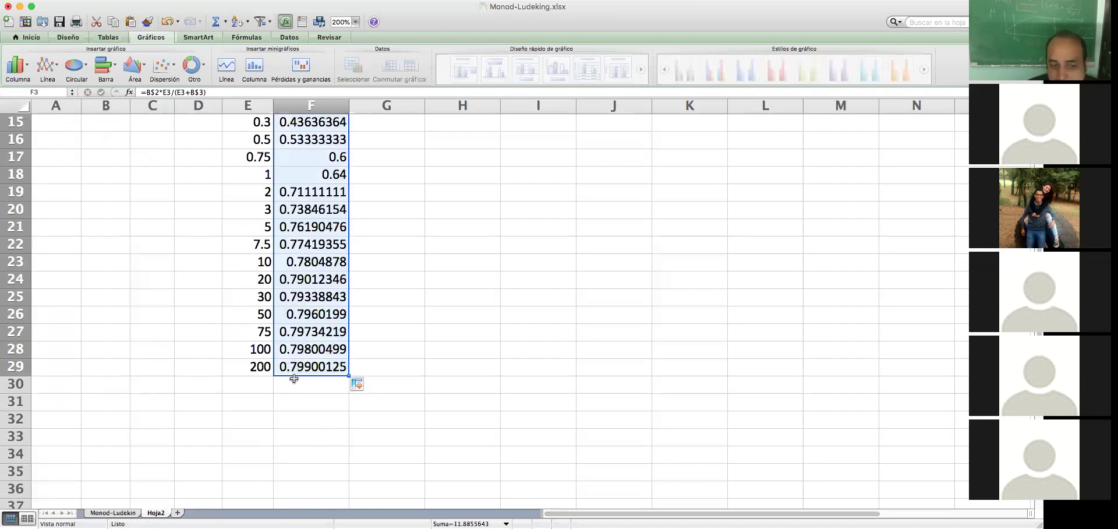
pyautogui.click(298, 370)
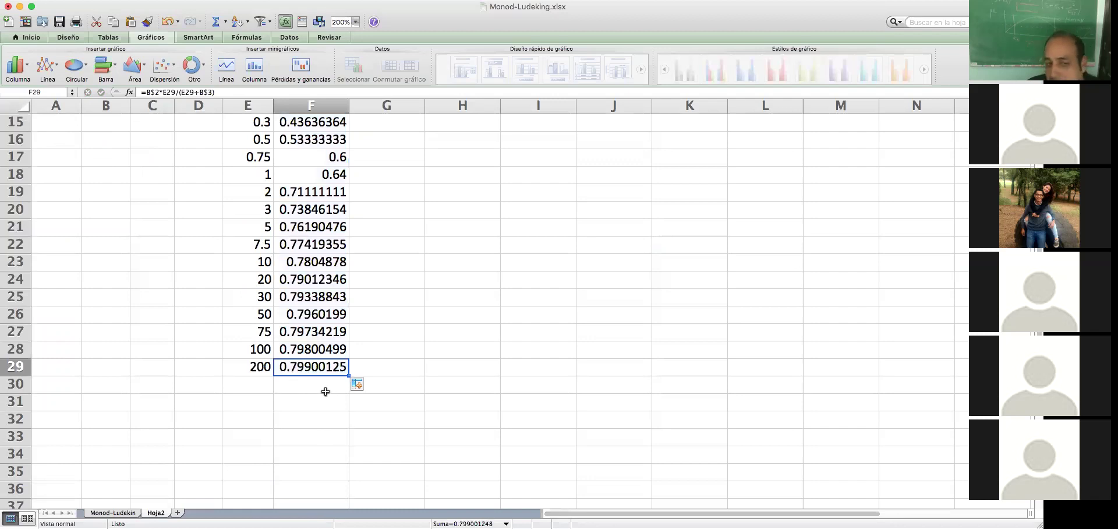
# - Start the Haldane growth rate formula in G3 with μmax times substrate as its numerator, =B2*E3/(
pyautogui.scroll(2, 325, 391)
pyautogui.scroll(8, 327, 396)
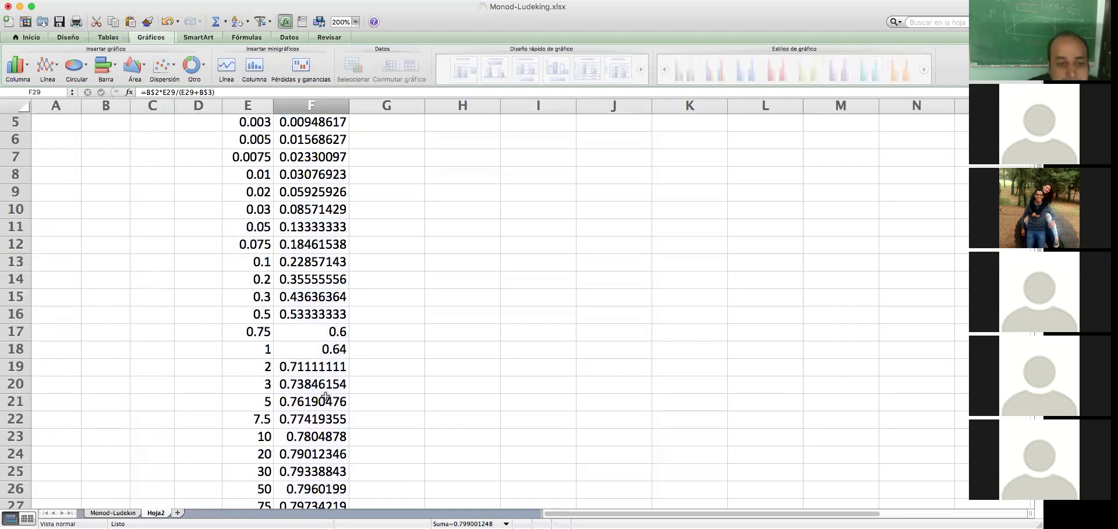
pyautogui.scroll(4, 410, 227)
pyautogui.click(388, 163)
pyautogui.write('=')
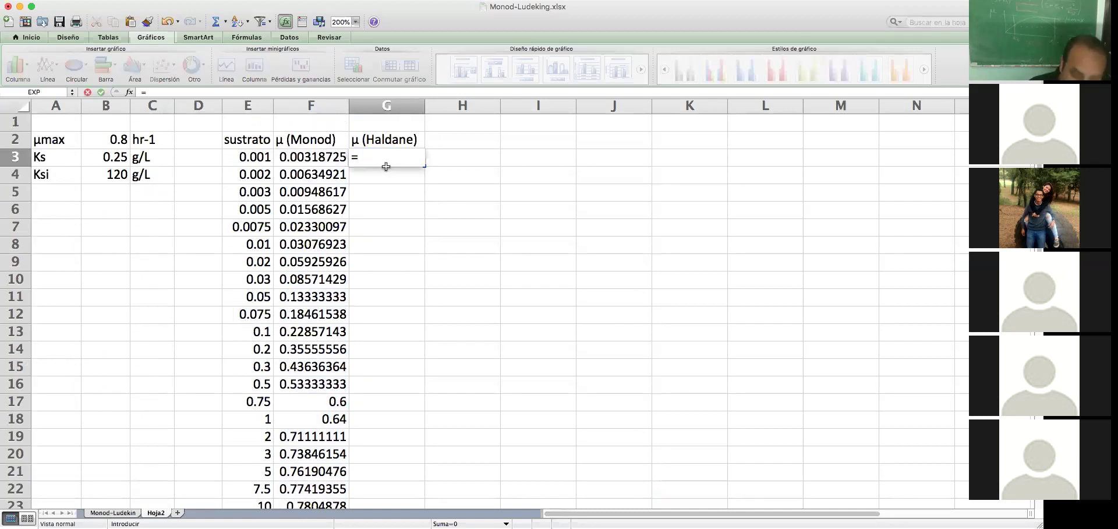
pyautogui.click(107, 139)
pyautogui.write('*')
pyautogui.click(254, 156)
pyautogui.write('/(')
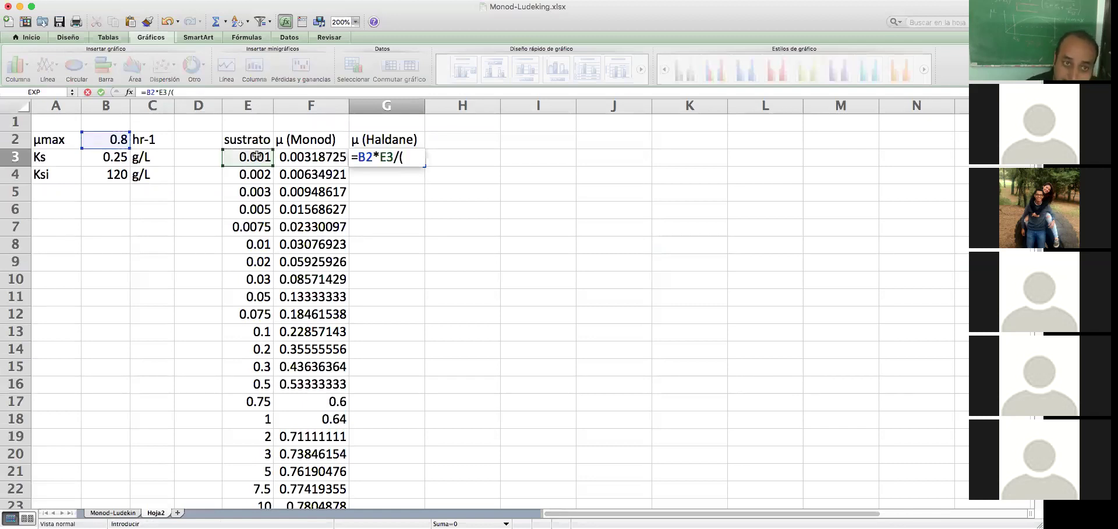
# - Complete the Haldane formula's denominator with the Ks and inhibition terms, giving =B2*E3/(E3+B3+((E3^2)/B4))
pyautogui.click(257, 156)
pyautogui.write('+')
pyautogui.click(92, 158)
pyautogui.write('+(')
pyautogui.click(244, 157)
pyautogui.write('^2')
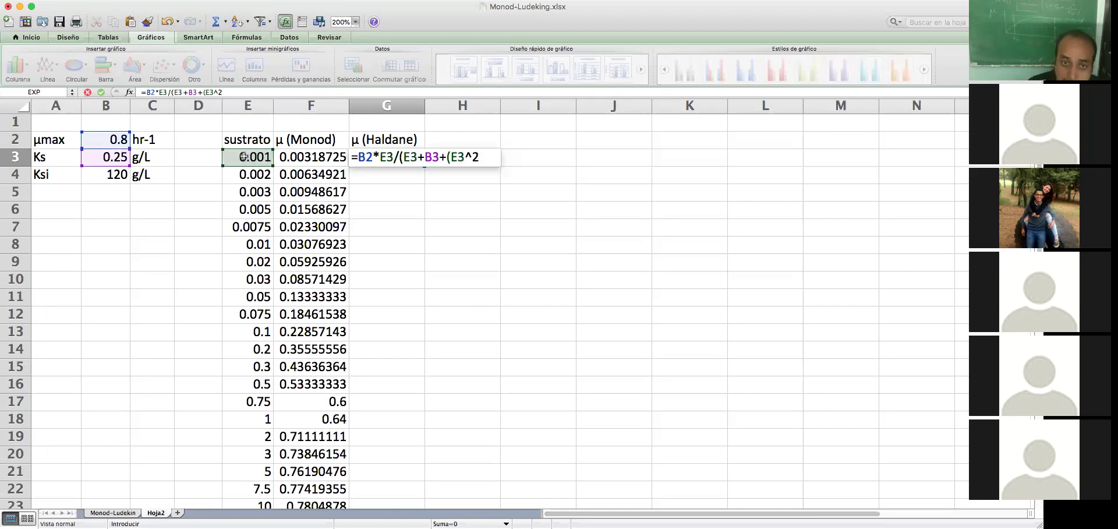
pyautogui.write(')')
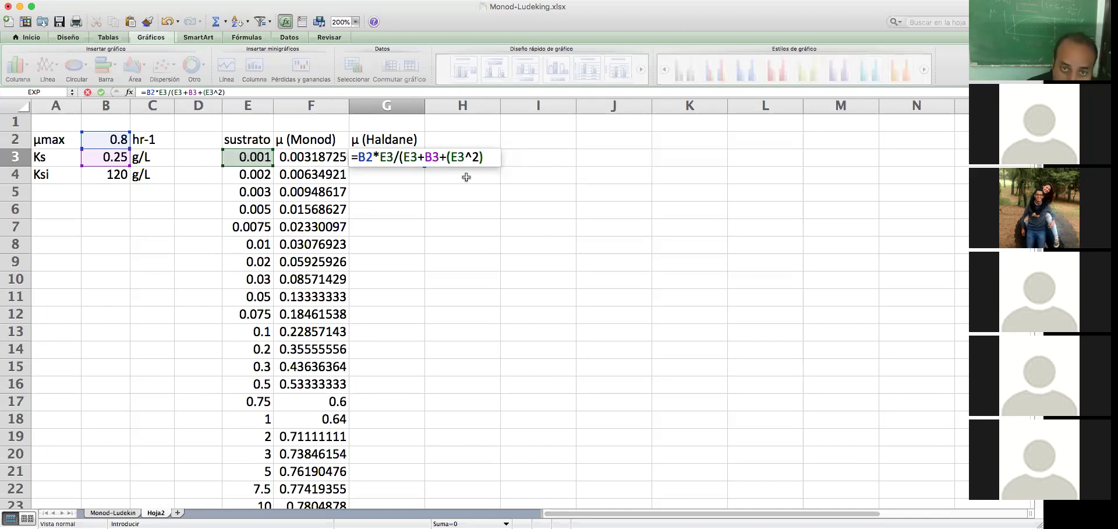
pyautogui.click(461, 155)
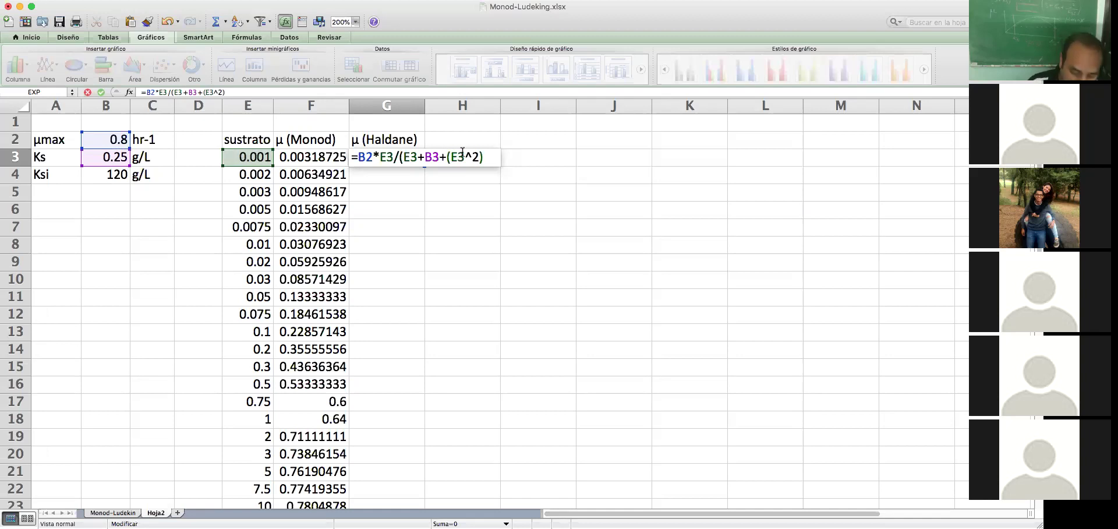
pyautogui.write('(')
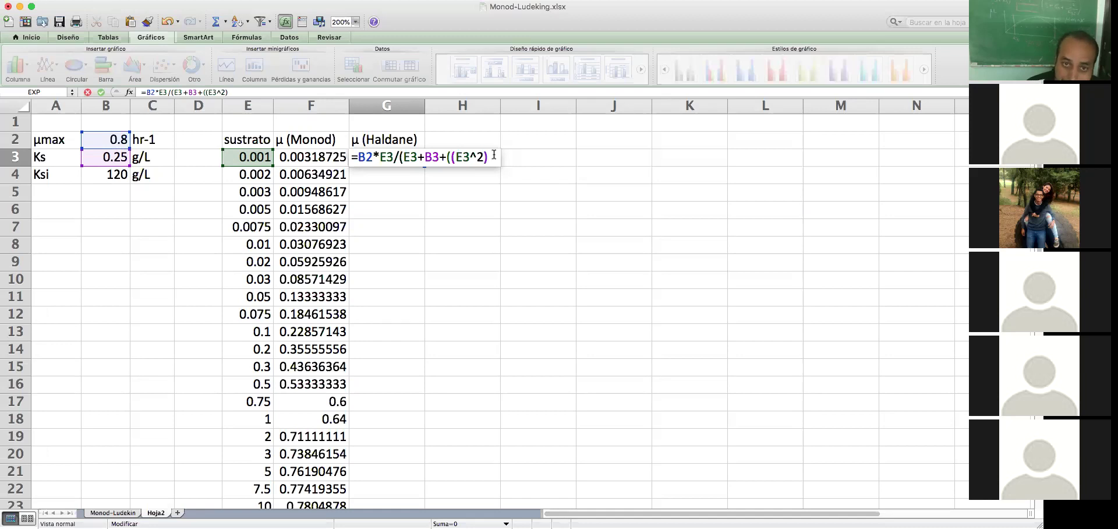
pyautogui.click(494, 154)
pyautogui.write('/')
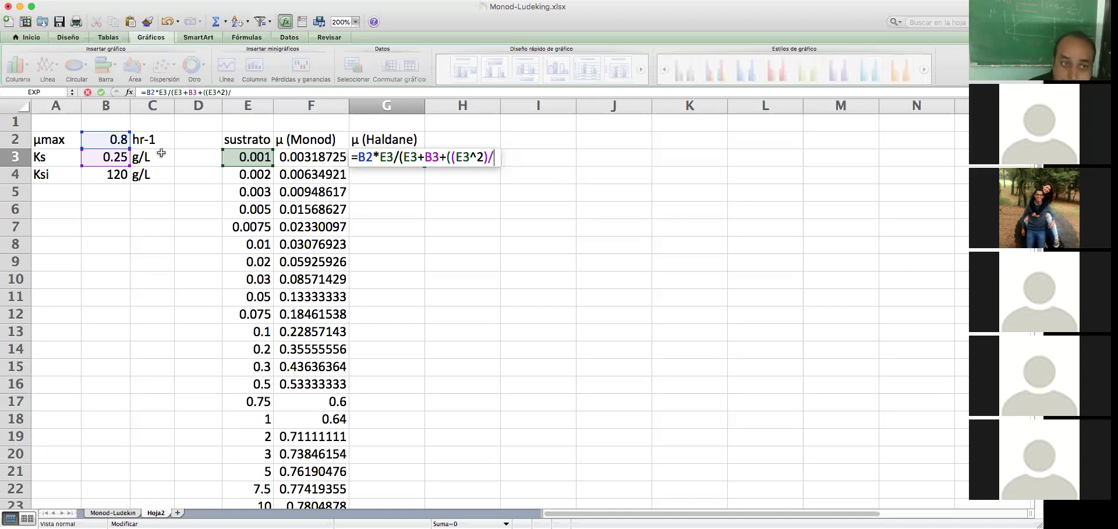
pyautogui.click(109, 180)
pyautogui.write('))')
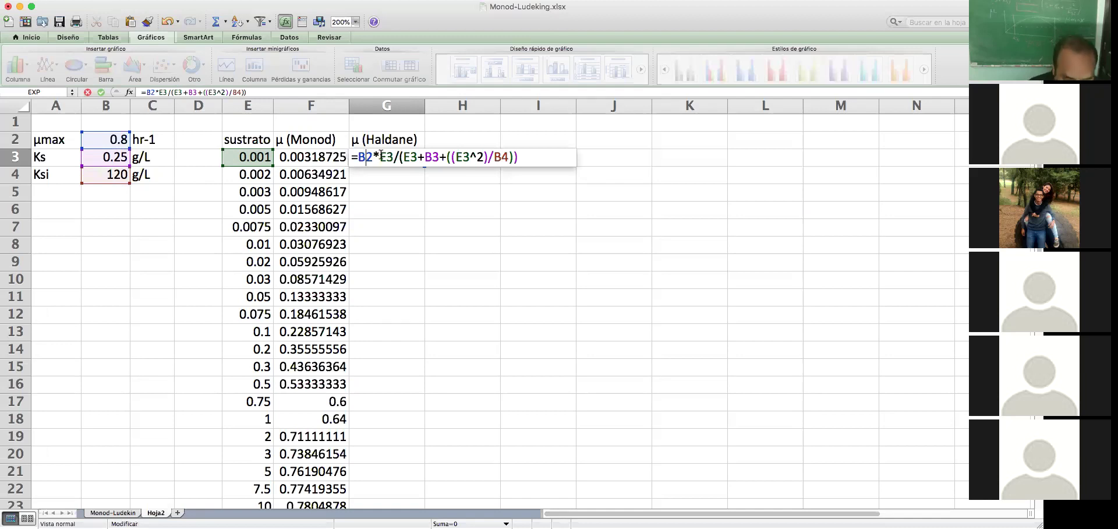
# - Lock the rows of the μmax, Ks and Ksi references in the G3 formula, giving =B$2*E3/(E3+B$3+((E3^2)/B$4))
pyautogui.write('$')
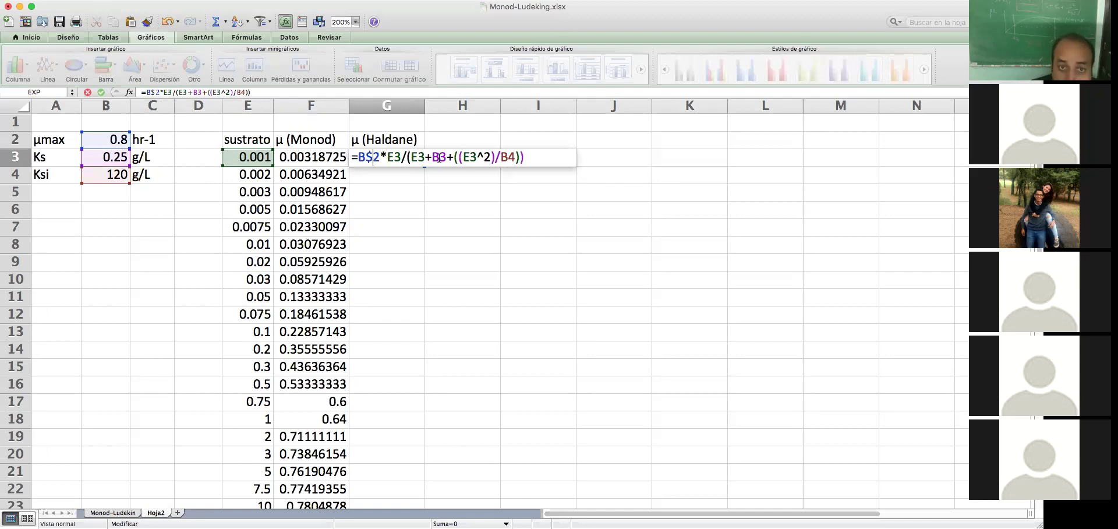
pyautogui.click(439, 157)
pyautogui.write('$')
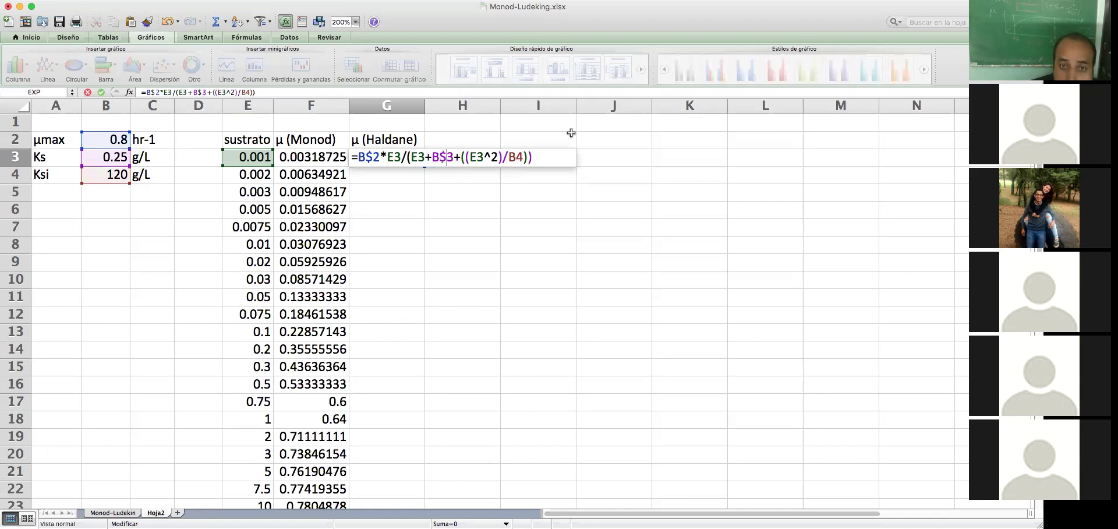
pyautogui.click(515, 156)
pyautogui.write('$')
pyautogui.press('Return')
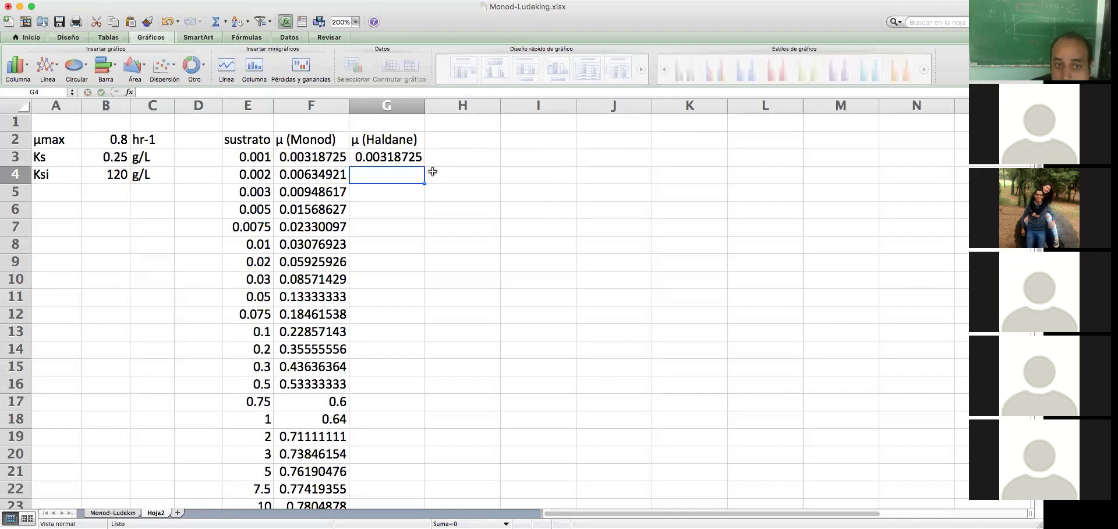
# - Fill the Haldane formula from G3 down to G29
pyautogui.press('Up')
pyautogui.moveTo(424, 166); pyautogui.dragTo(356, 297)
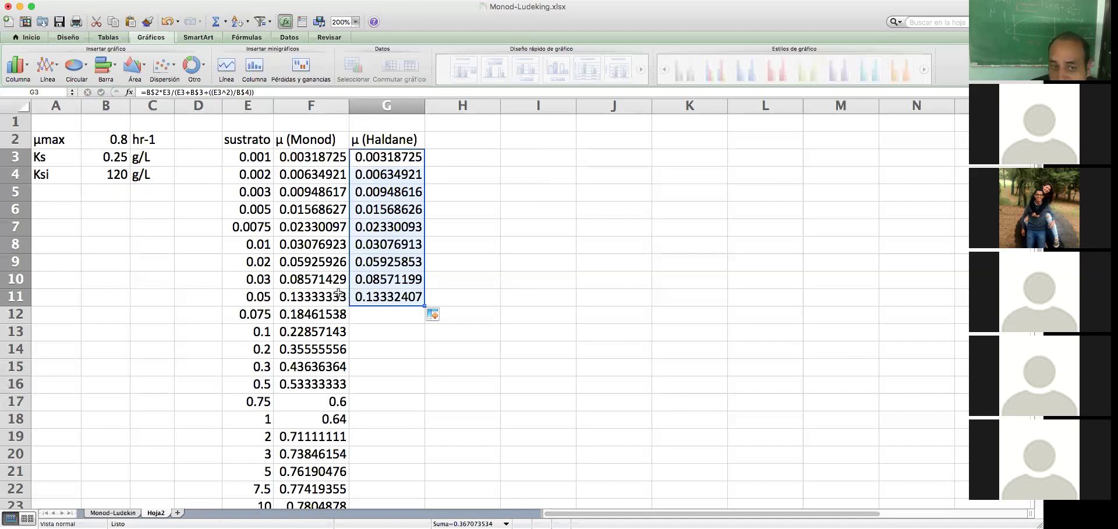
pyautogui.click(402, 315)
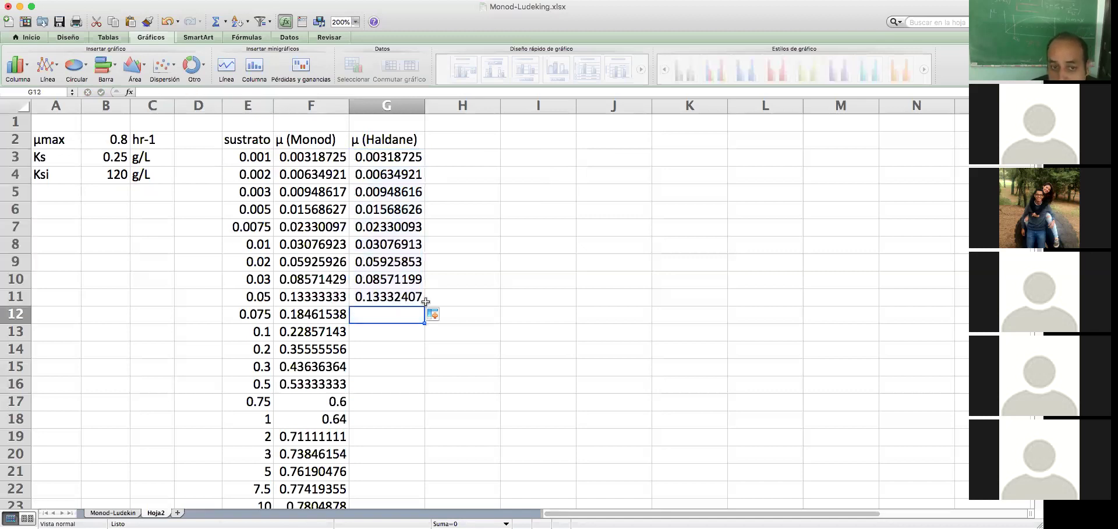
pyautogui.click(423, 299)
pyautogui.moveTo(424, 305); pyautogui.dragTo(354, 230)
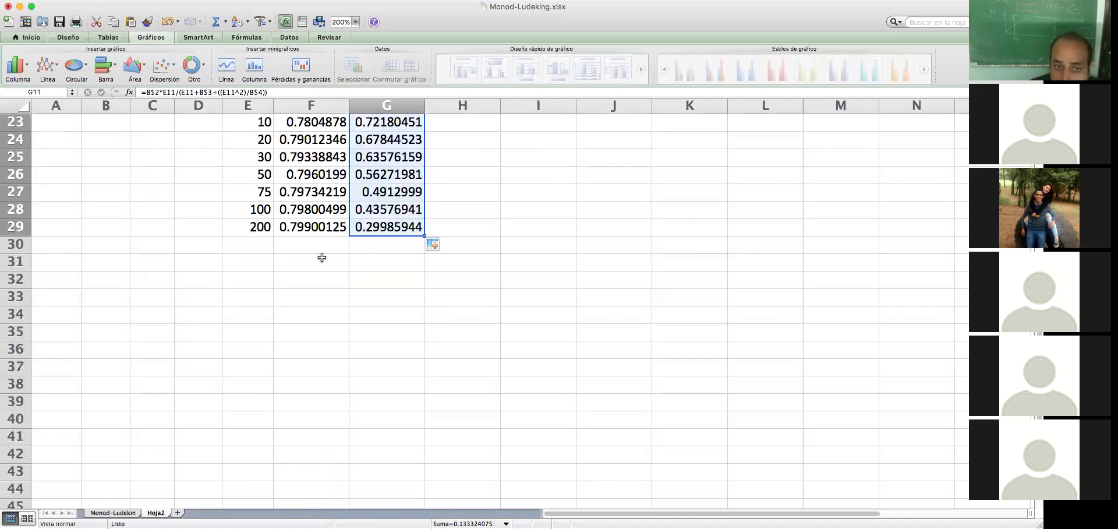
pyautogui.click(322, 258)
# - Insert a smoothed scatter chart with markers from E2:G29 and place it beside the table, over columns J and beyond
pyautogui.scroll(1, 321, 258)
pyautogui.scroll(5, 329, 157)
pyautogui.moveTo(248, 139); pyautogui.dragTo(377, 401)
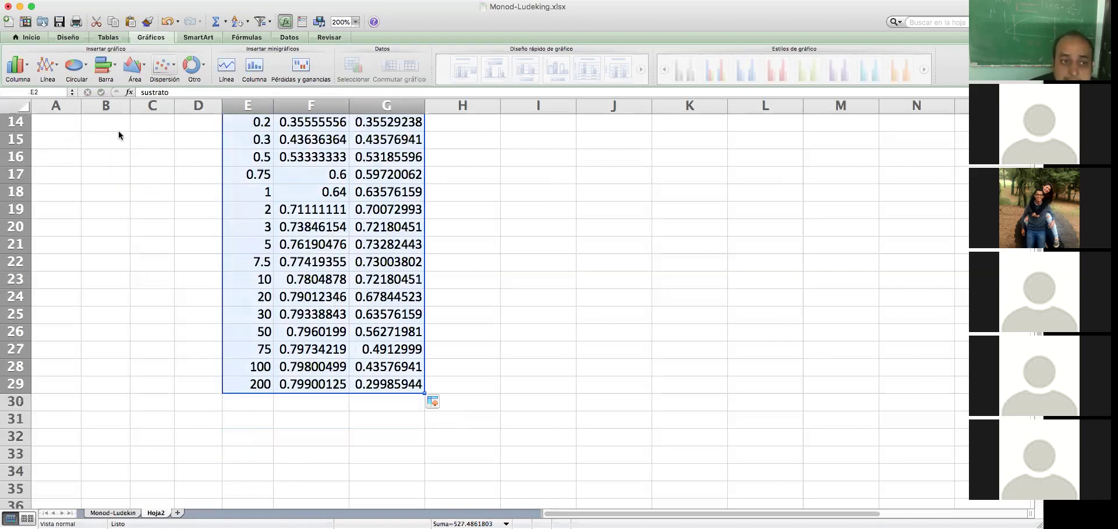
pyautogui.click(165, 69)
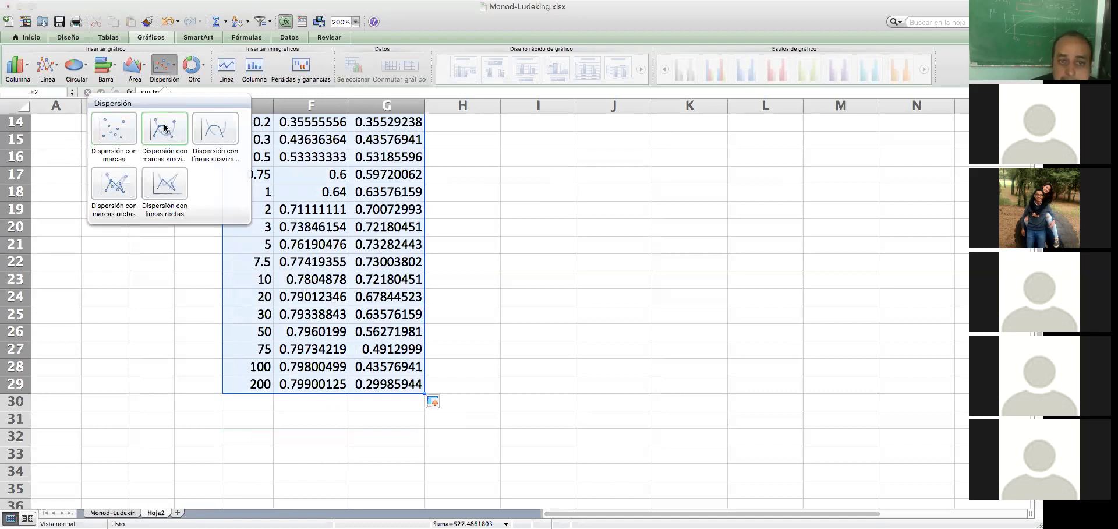
pyautogui.click(164, 128)
pyautogui.moveTo(390, 192); pyautogui.dragTo(603, 348)
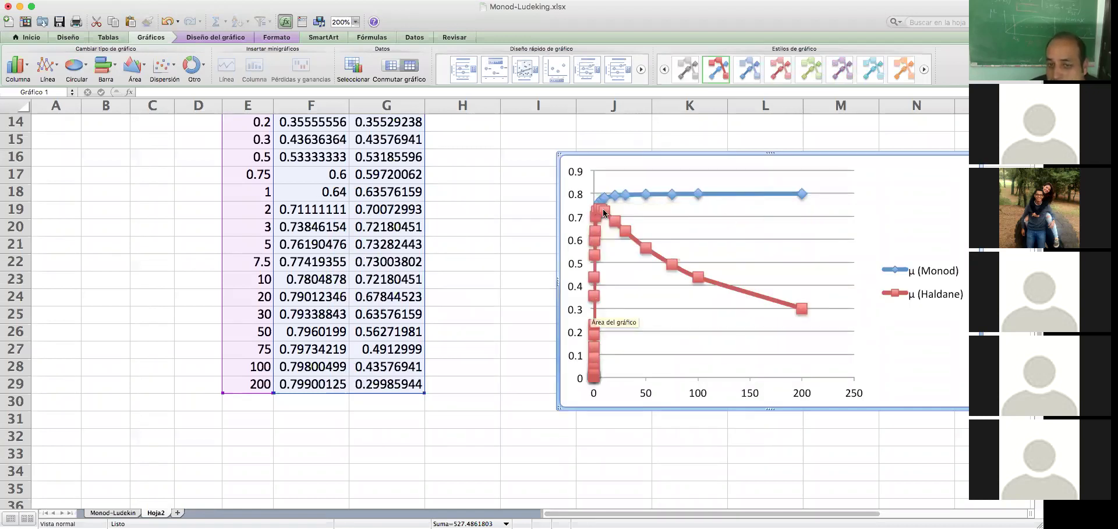
# - Set the chart's horizontal axis to a logarithmic scale with base 10
pyautogui.click(648, 397)
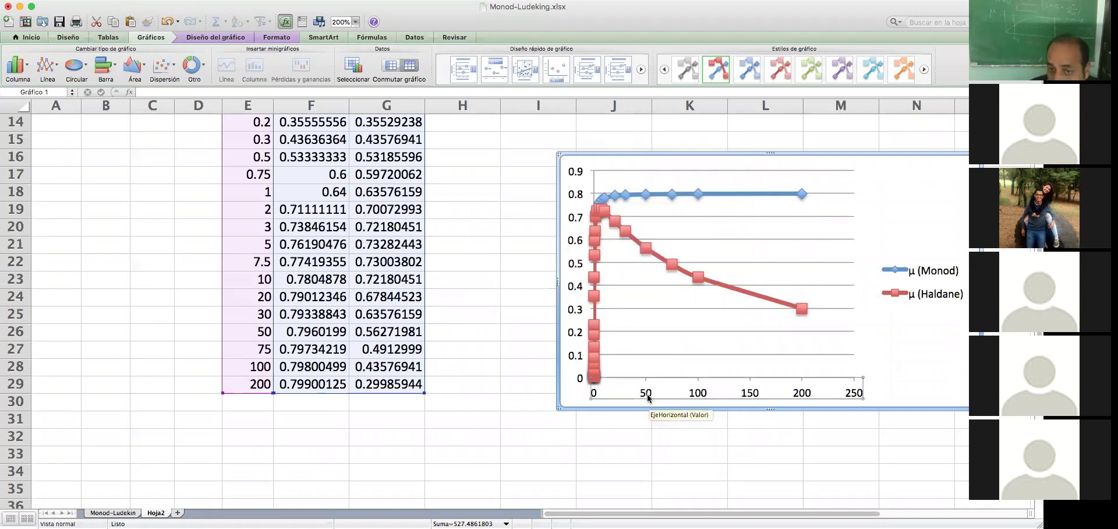
pyautogui.rightClick(648, 397)
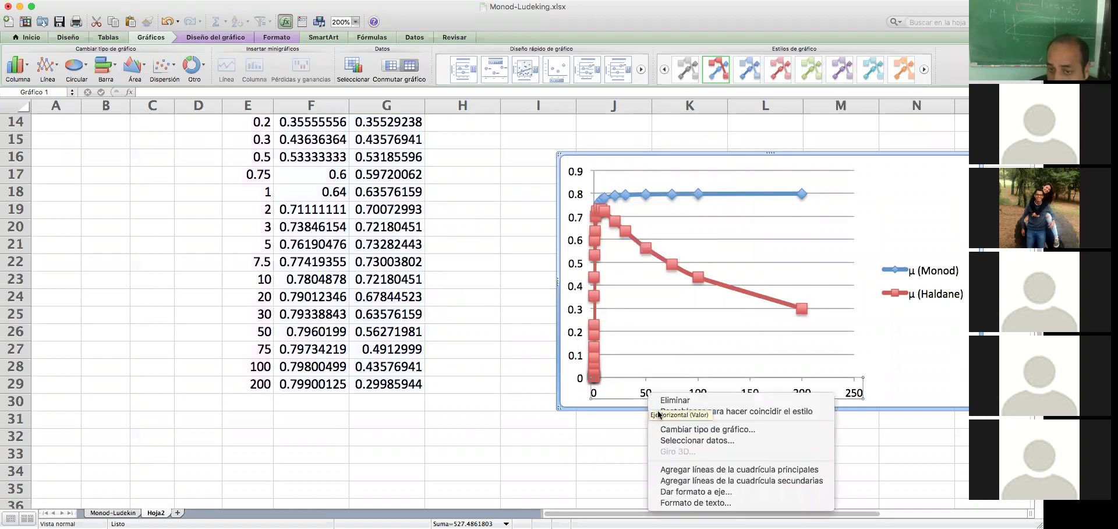
pyautogui.click(684, 493)
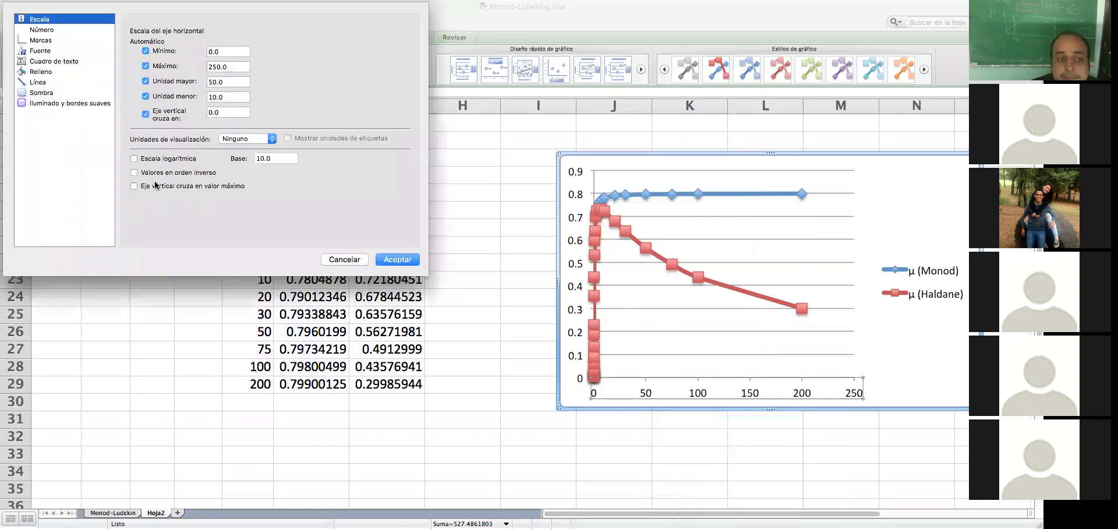
pyautogui.click(165, 159)
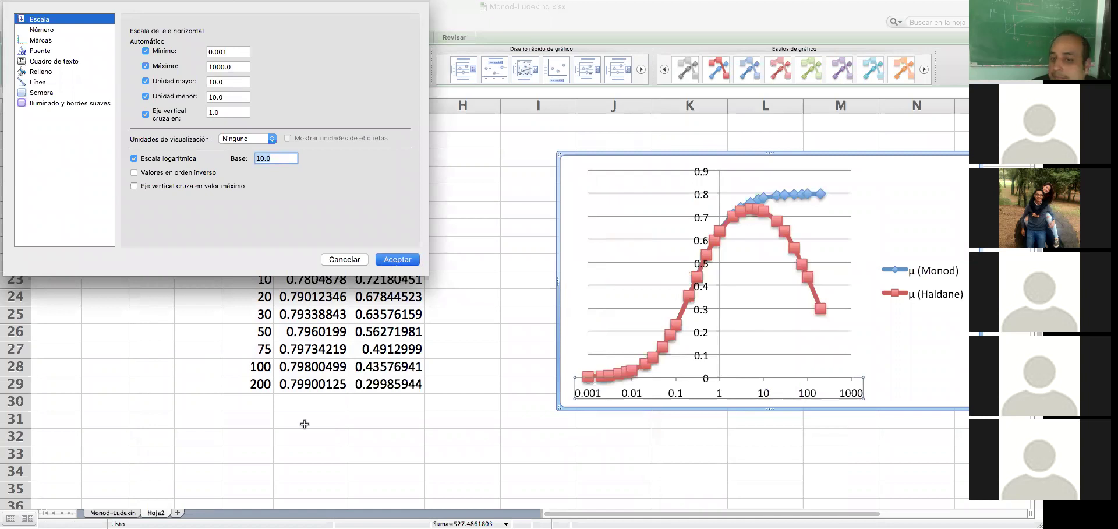
pyautogui.press('Return')
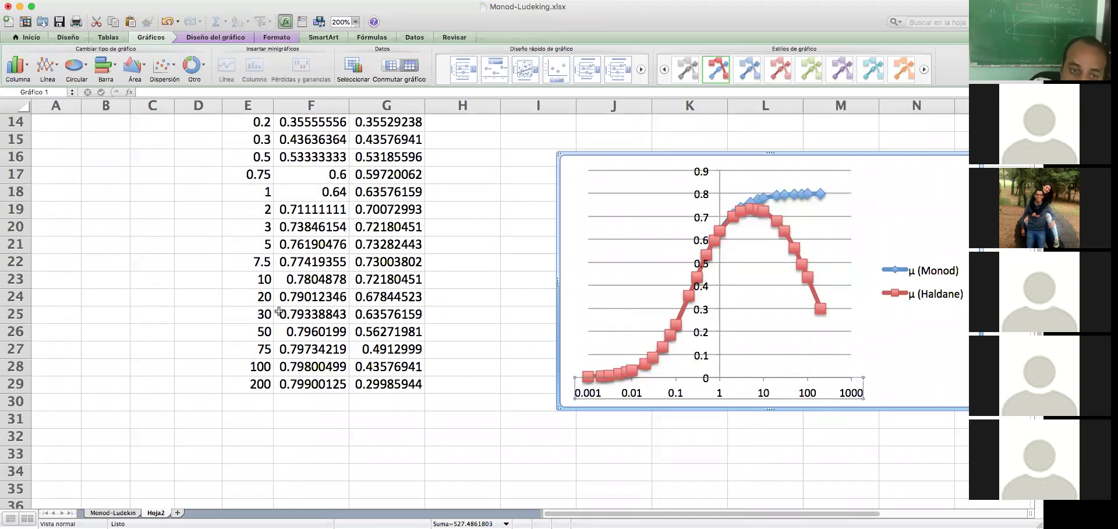
# - Extend the substrate, Monod and Haldane columns down to row 44, reaching a substrate value of 200000, and review the table
pyautogui.moveTo(247, 279); pyautogui.dragTo(400, 481)
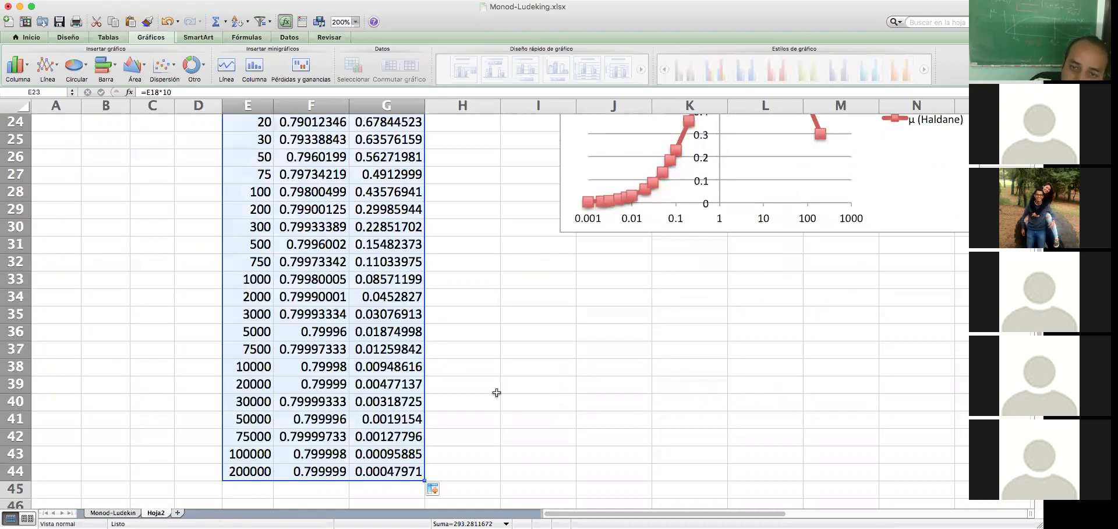
pyautogui.click(497, 390)
pyautogui.scroll(10, 617, 355)
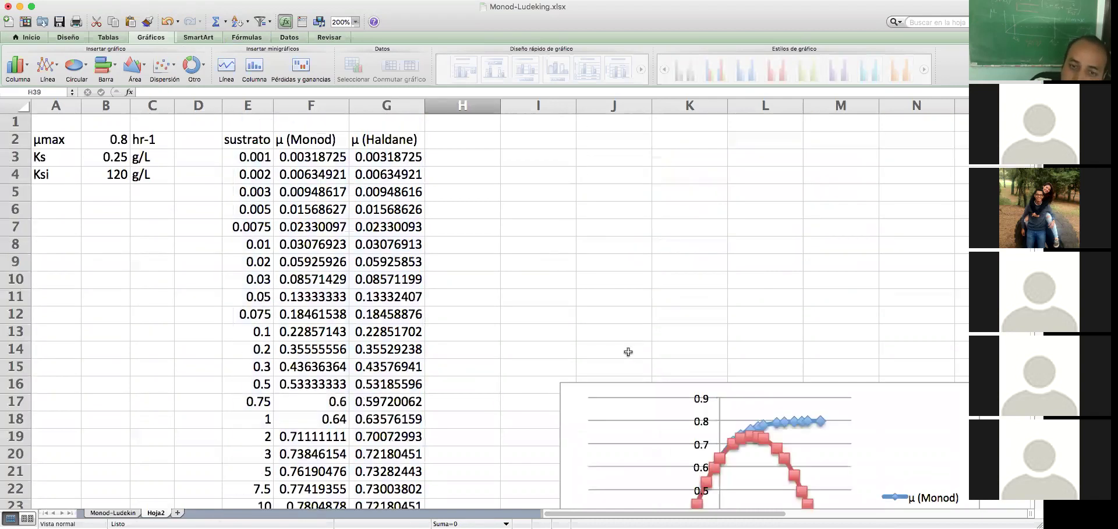
pyautogui.scroll(-6, 628, 352)
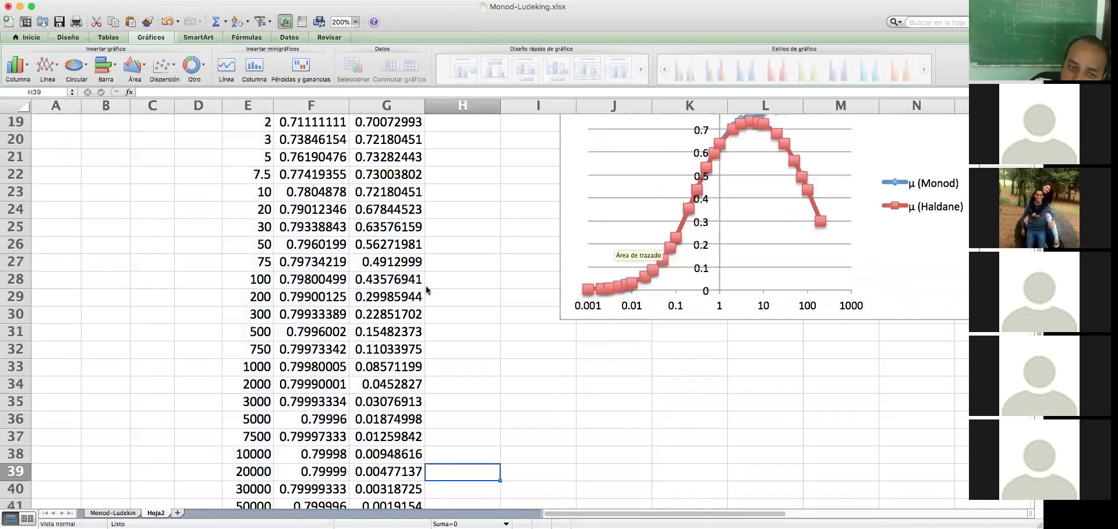
# - Extend the chart's data range down to row 42, substrate 75000, and check the resulting curves
pyautogui.click(582, 233)
pyautogui.moveTo(273, 307); pyautogui.dragTo(273, 445)
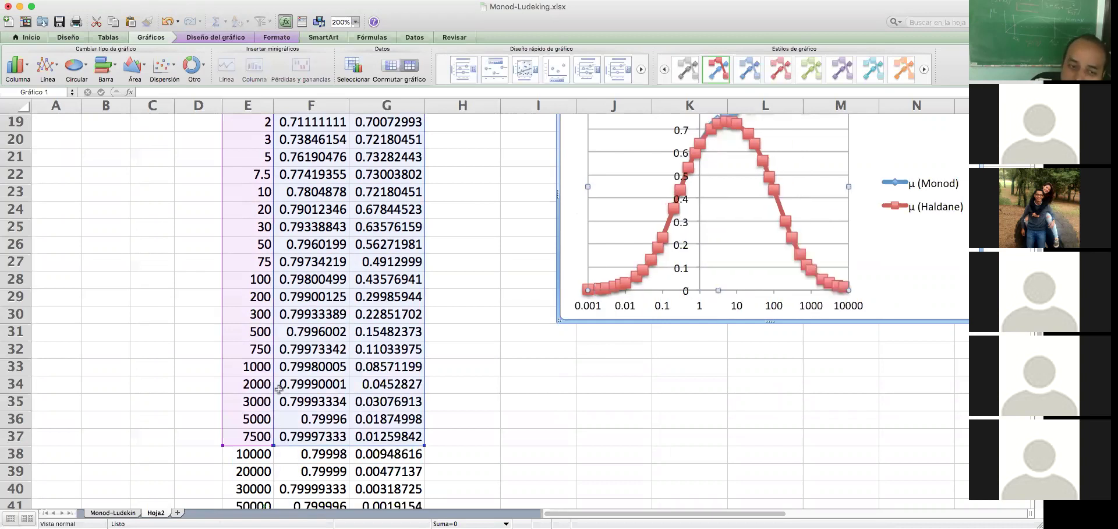
pyautogui.scroll(-3, 273, 382)
pyautogui.moveTo(272, 380); pyautogui.dragTo(272, 431)
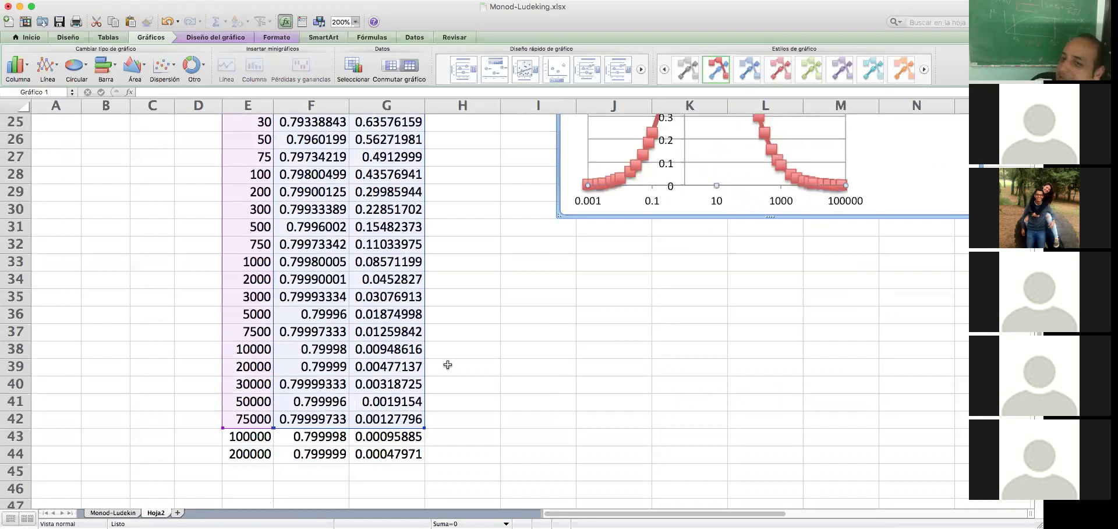
pyautogui.scroll(2, 524, 327)
pyautogui.scroll(2, 524, 327)
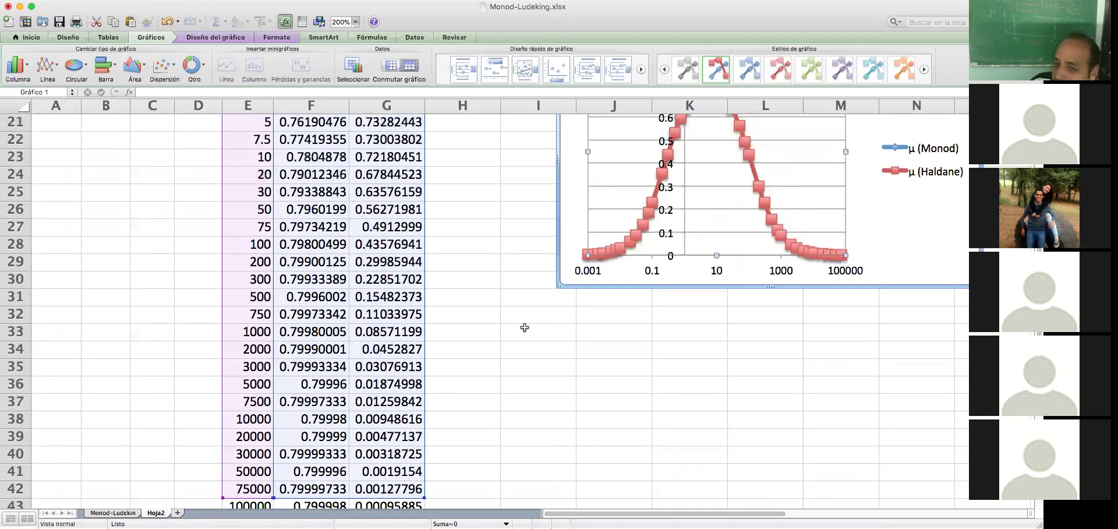
pyautogui.scroll(2, 524, 327)
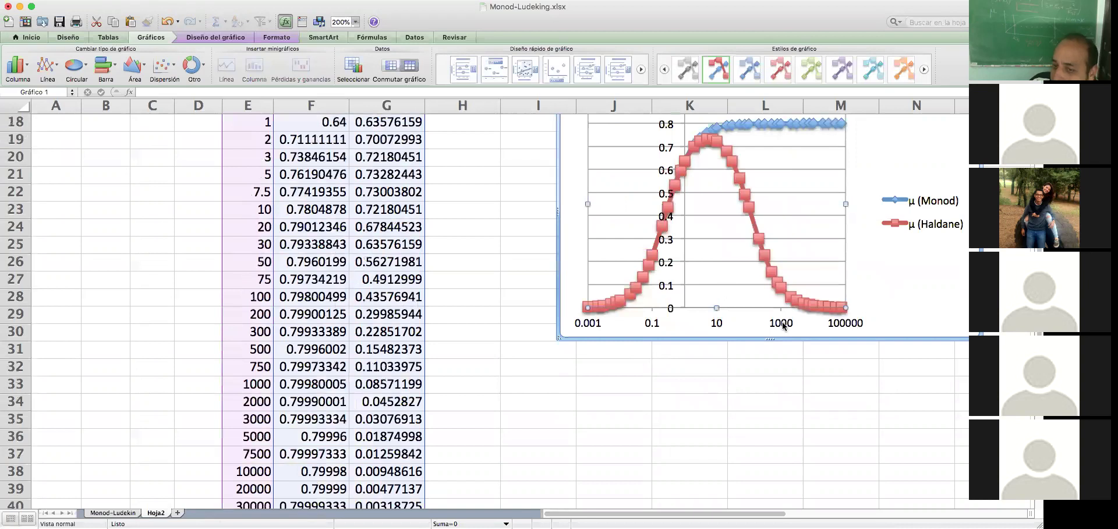